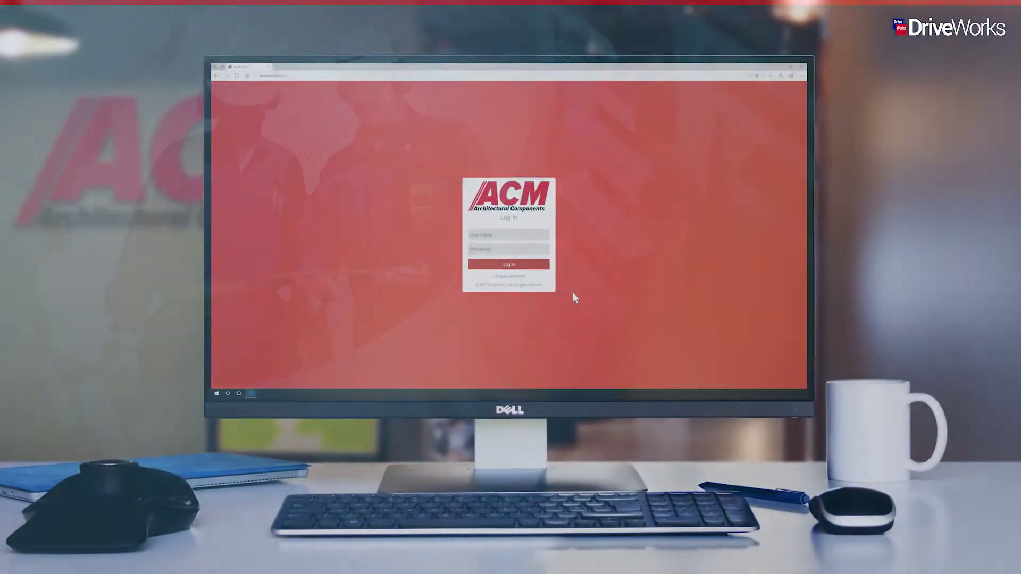
Log in to the ACM portal with the username and password, then open Administration Setup
text(eston)
key(Tab)
text(••••••••••)
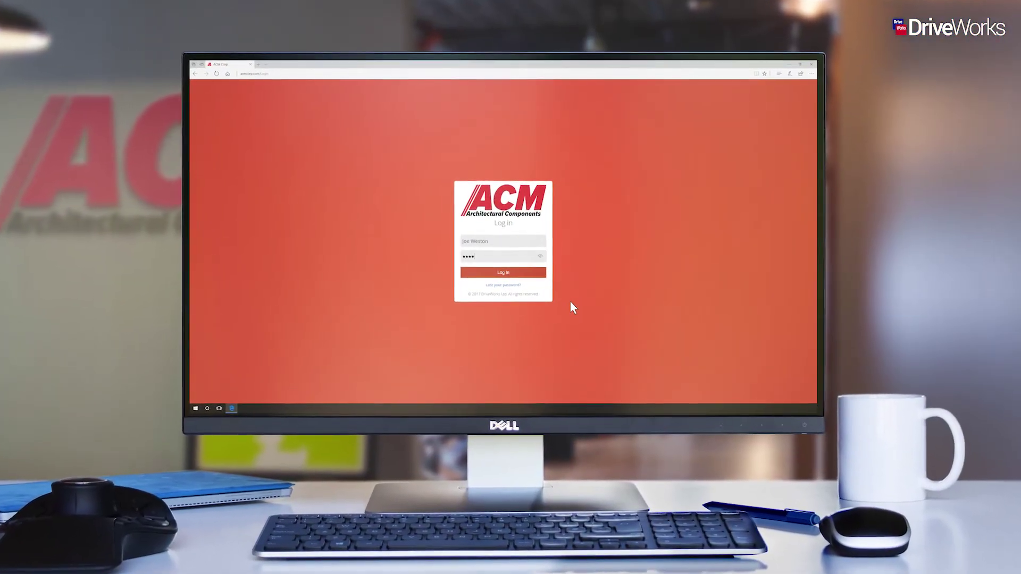
click(541, 277)
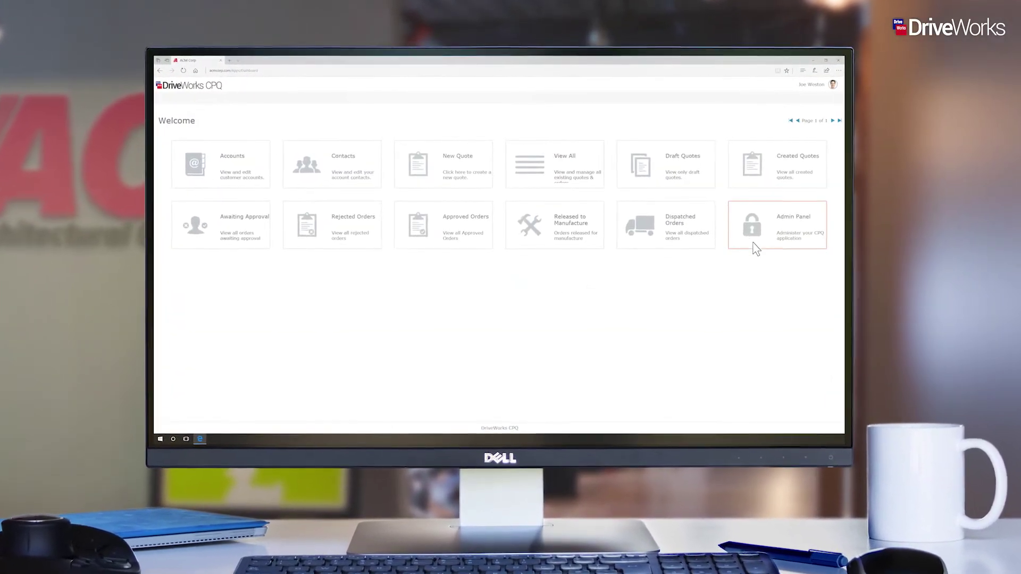
click(761, 239)
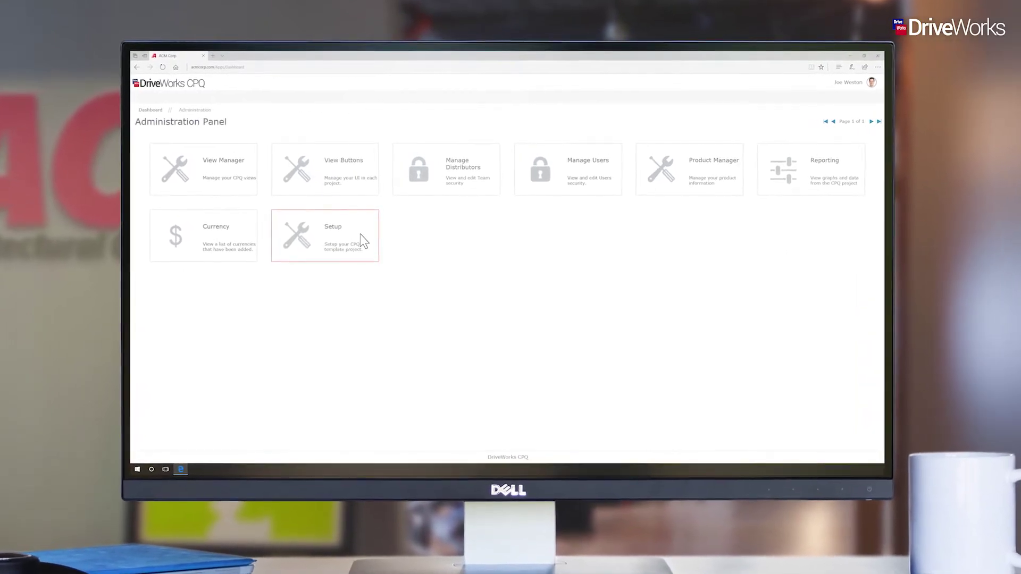
click(359, 234)
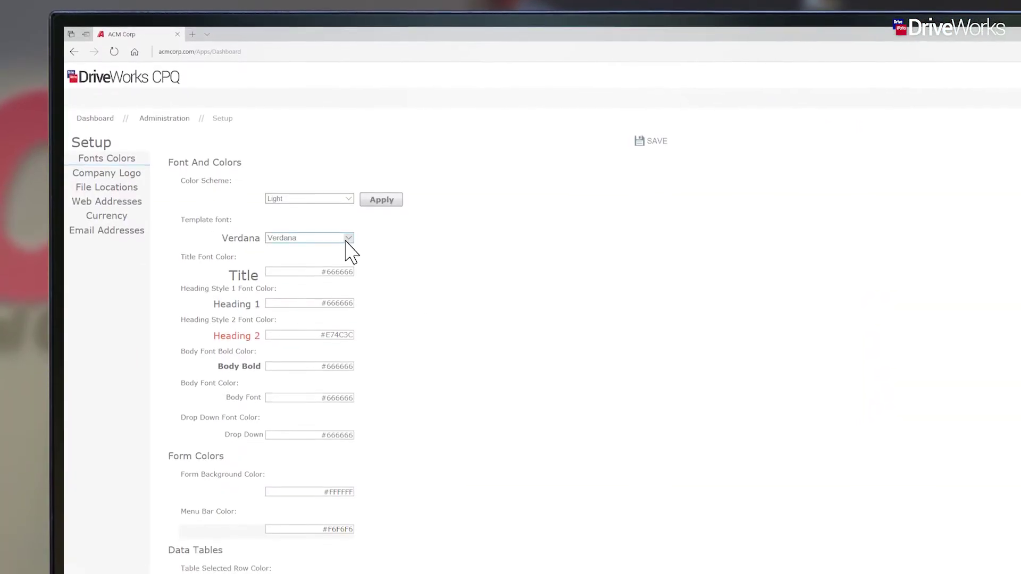
Set the template font to Arial in the Fonts and Colors settings
click(347, 244)
click(333, 174)
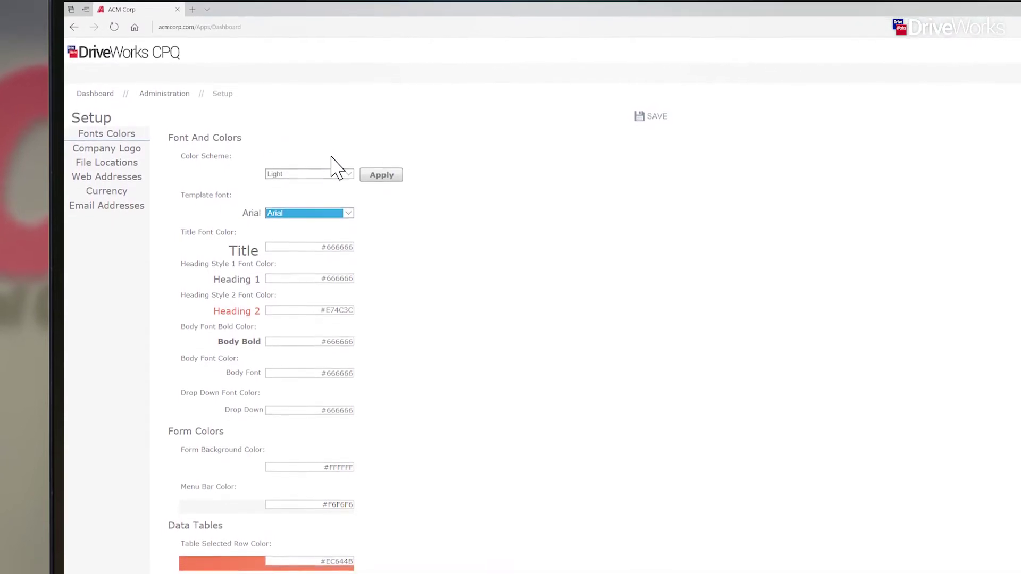
click(321, 357)
drag(331, 553, 363, 550)
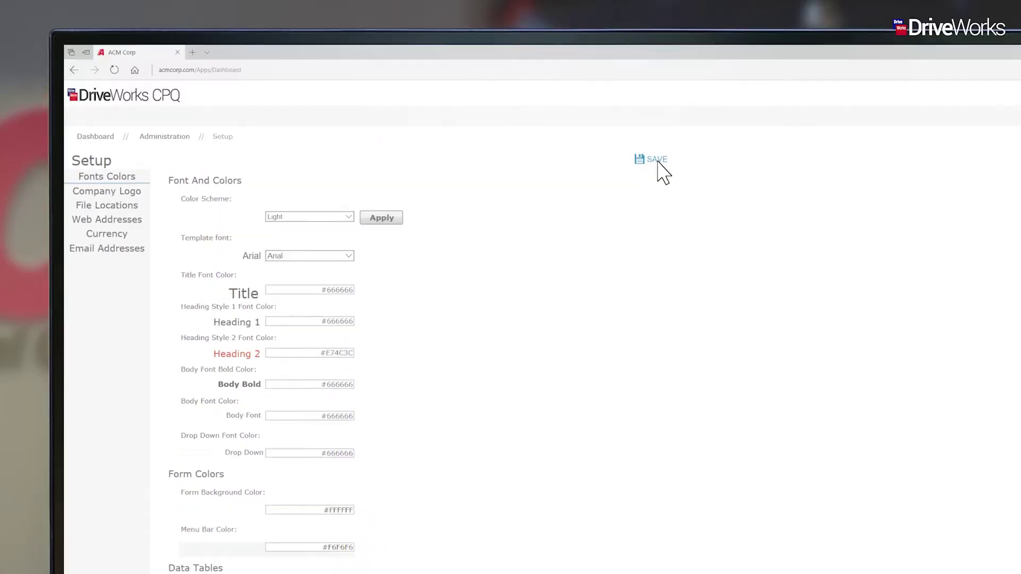
Upload ACM Logo.png as the company logo
click(137, 195)
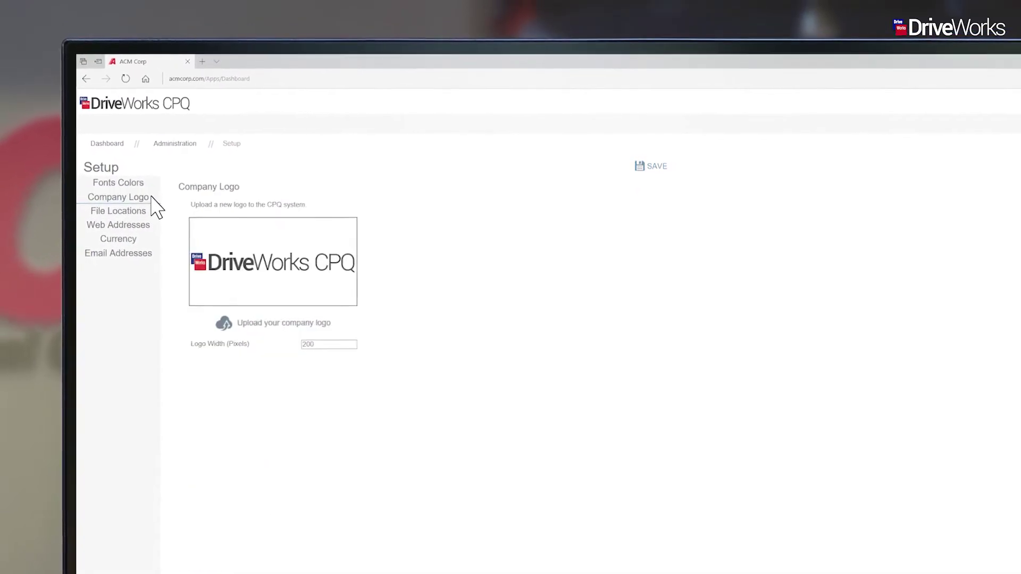
click(282, 325)
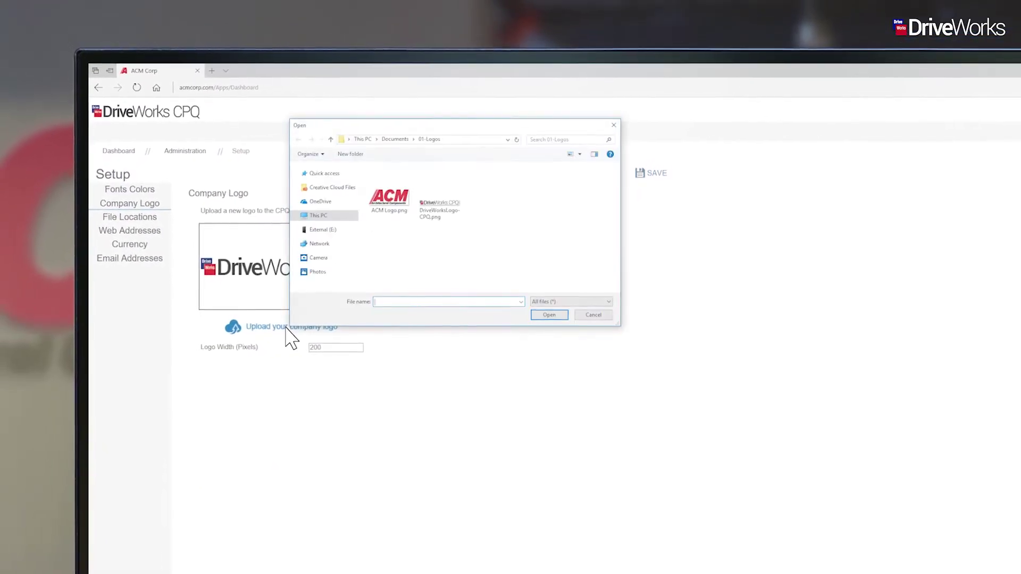
click(391, 201)
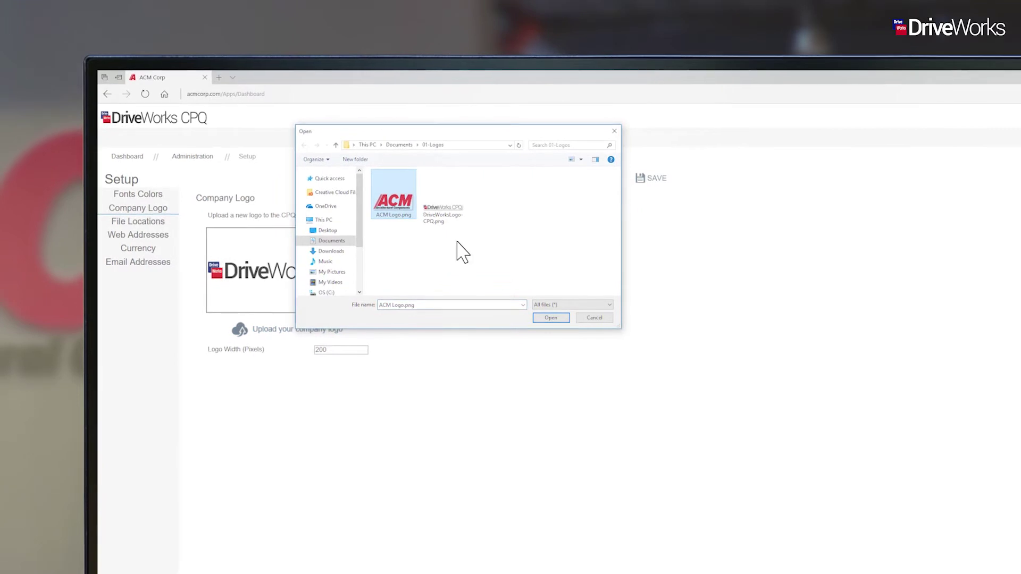
click(553, 317)
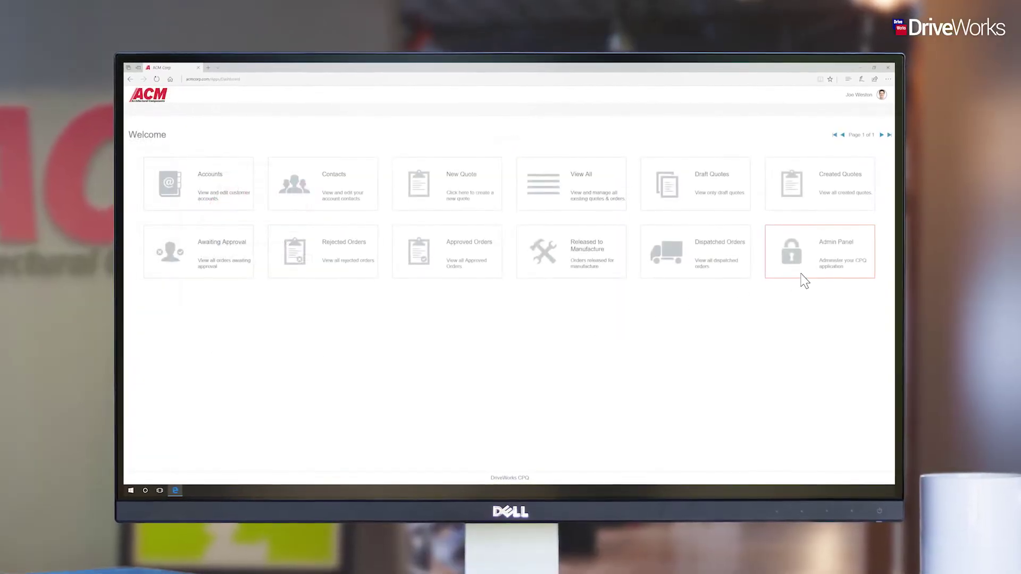
click(803, 279)
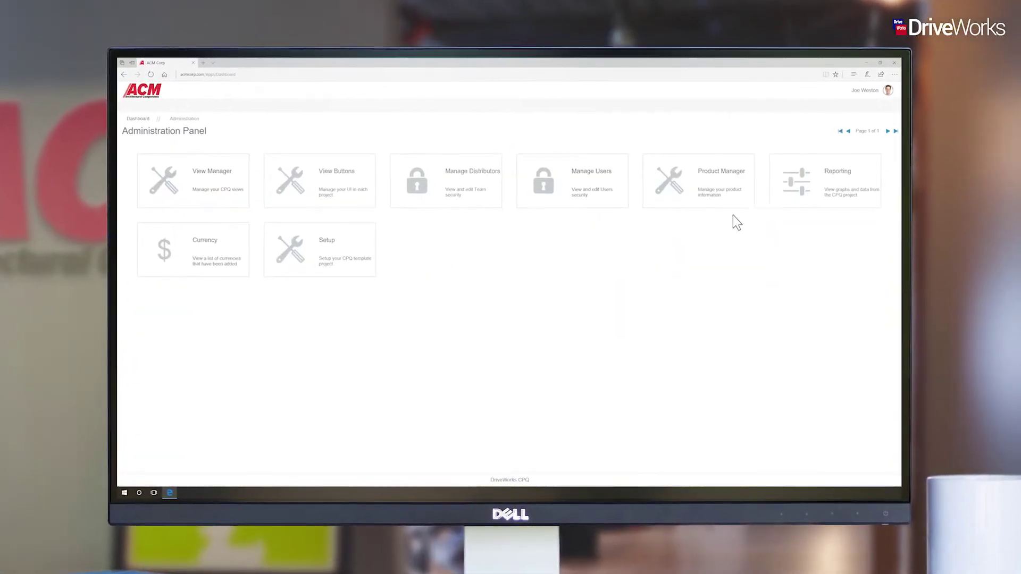
Create the new product Finger Plate Brass at price 30 through wizard steps 1–3
click(724, 205)
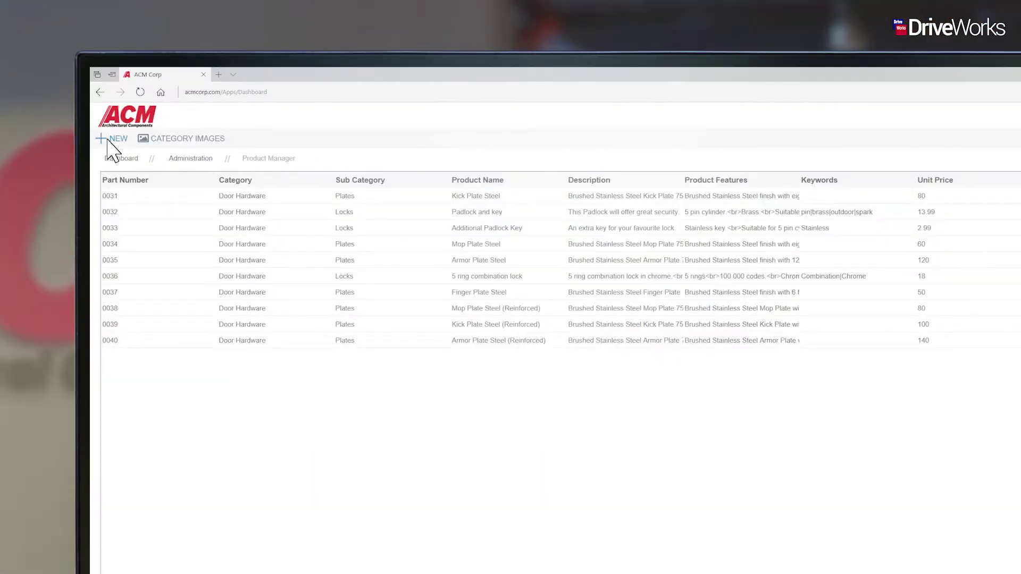
click(109, 140)
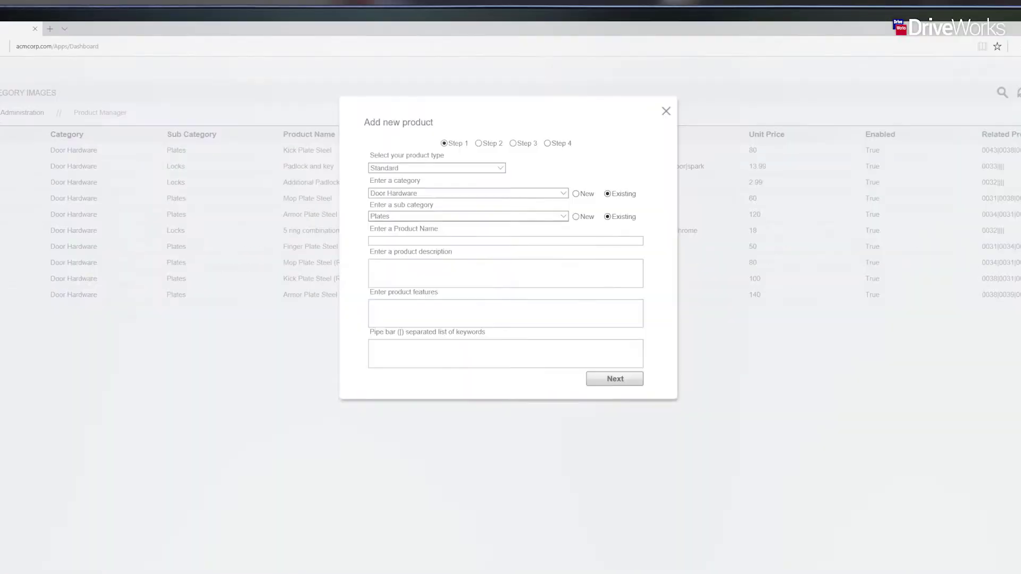
click(634, 376)
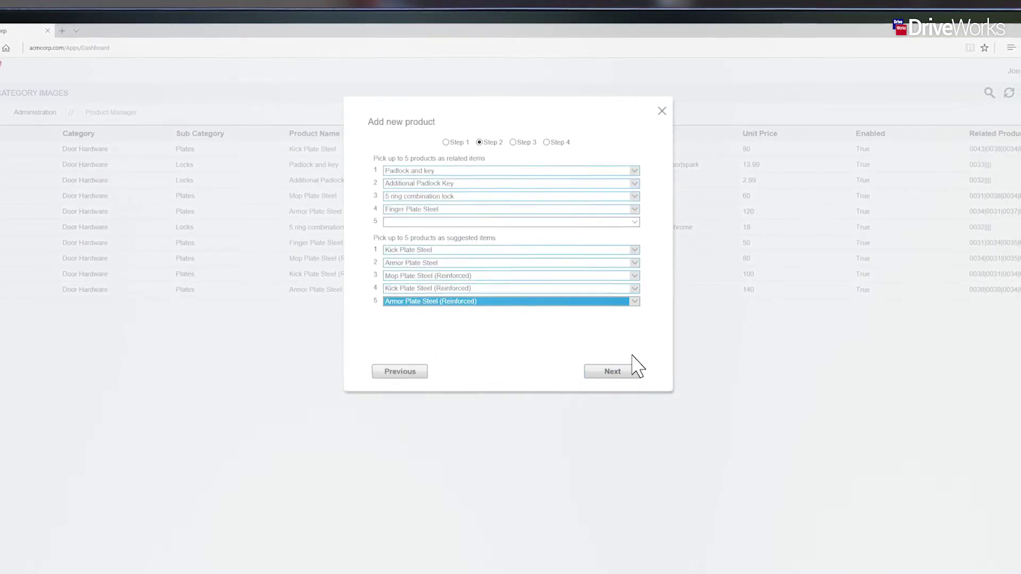
click(612, 370)
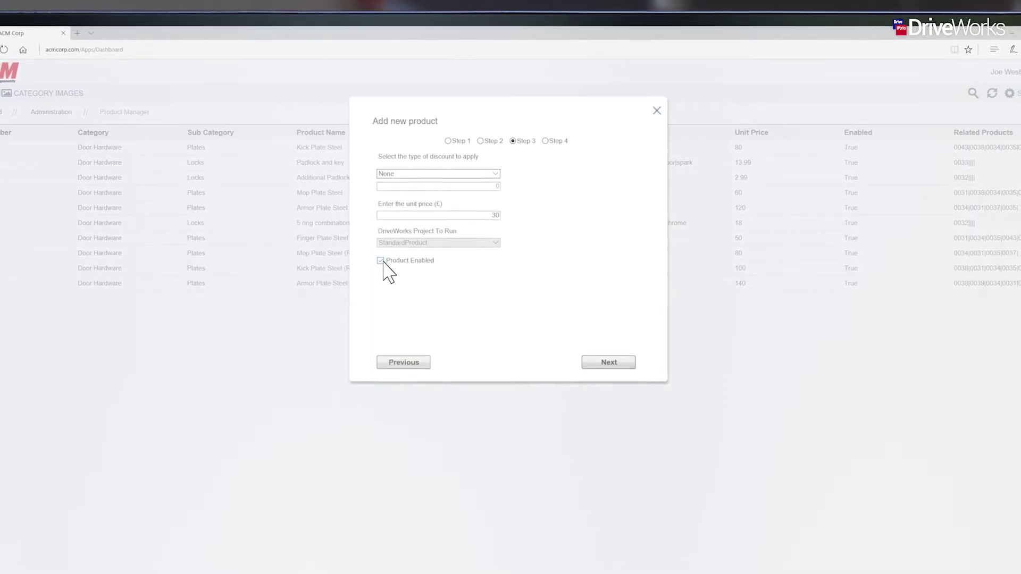
click(622, 365)
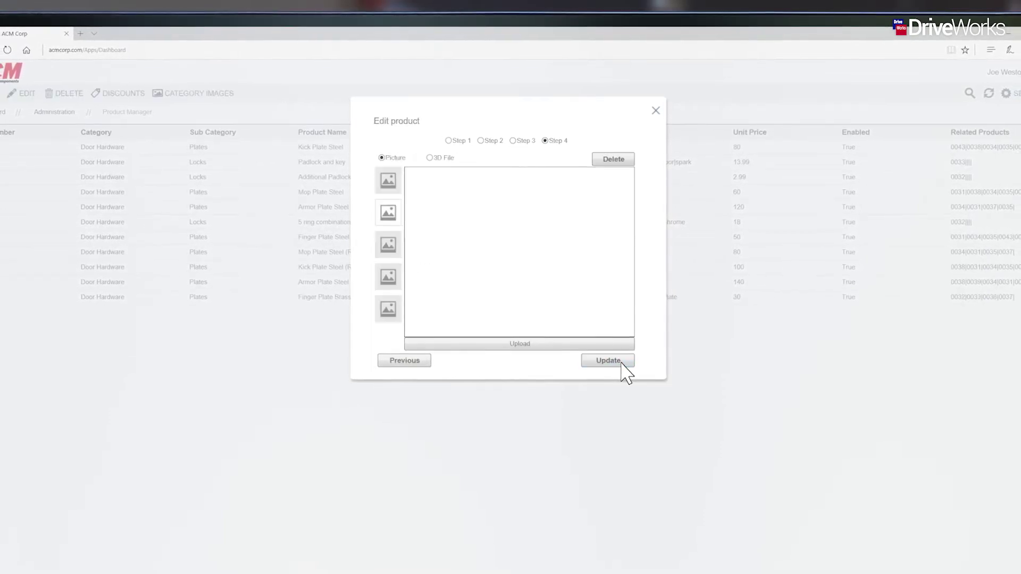
Attach the product pictures and the 3.drive3d model to Finger Plate Brass
click(558, 344)
click(302, 150)
click(410, 269)
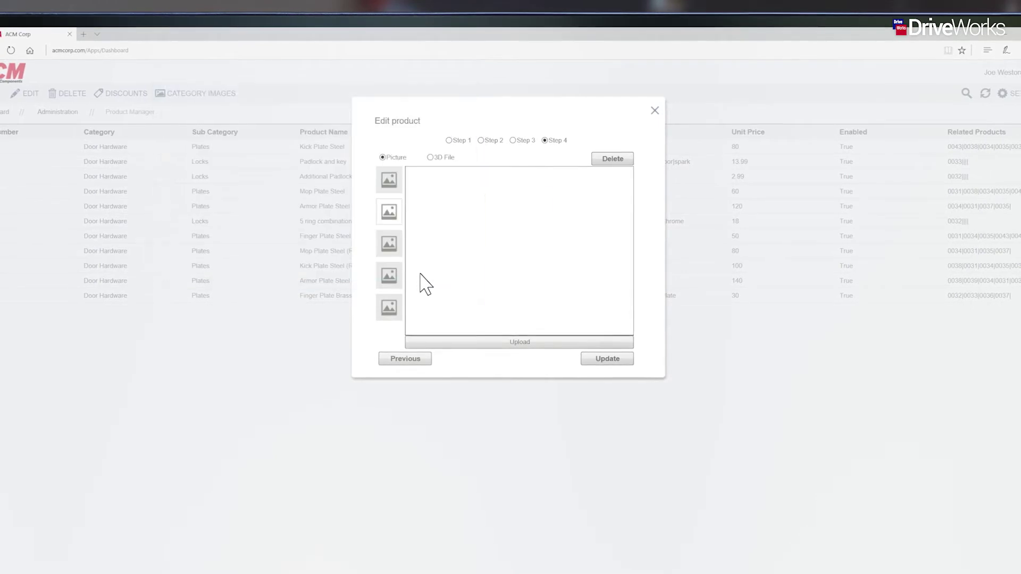
click(503, 341)
click(366, 160)
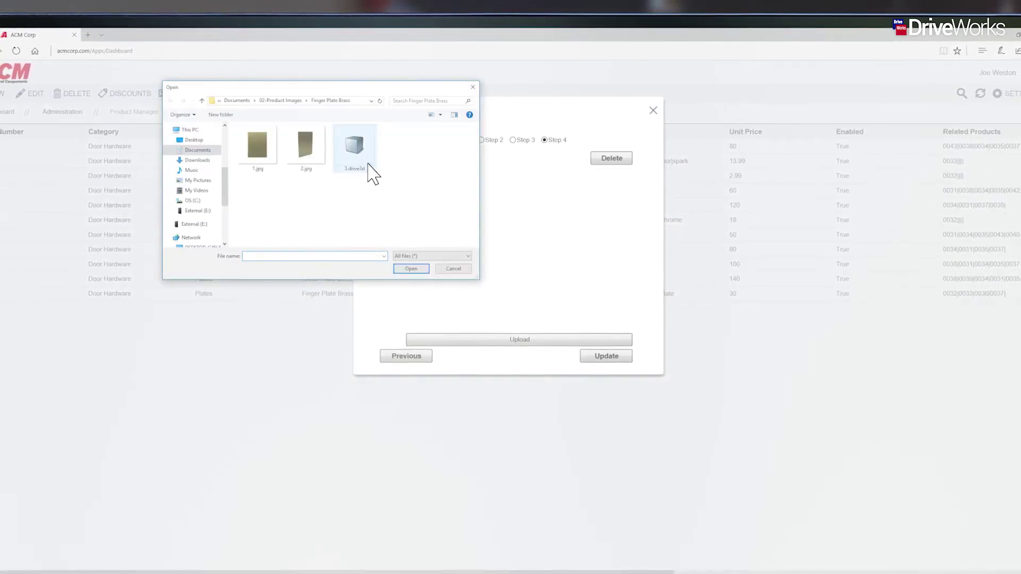
click(419, 272)
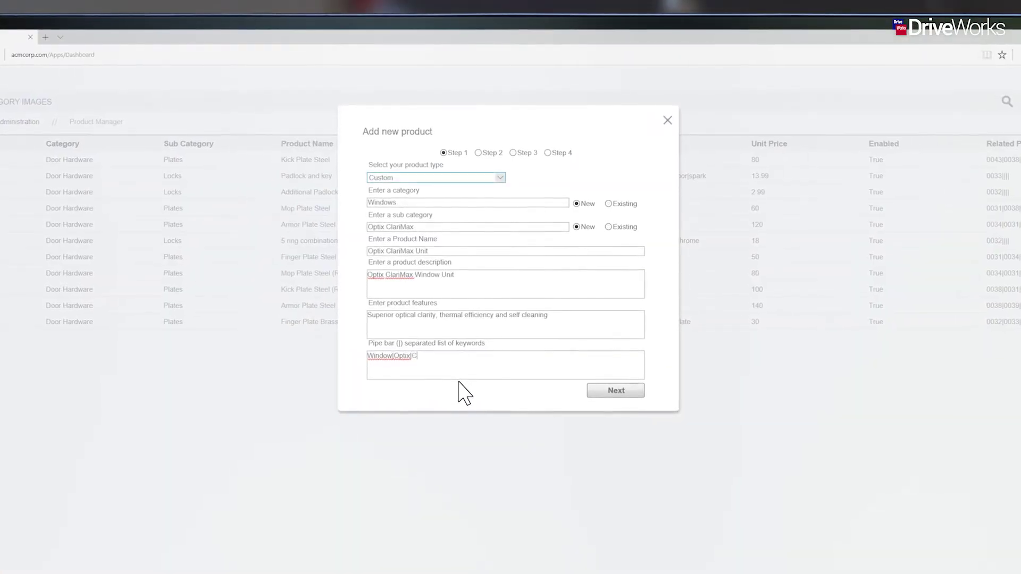
Enter the Optix ClariMax Unit custom product details and link it to the CPQ-Windows project
text(ariMa)
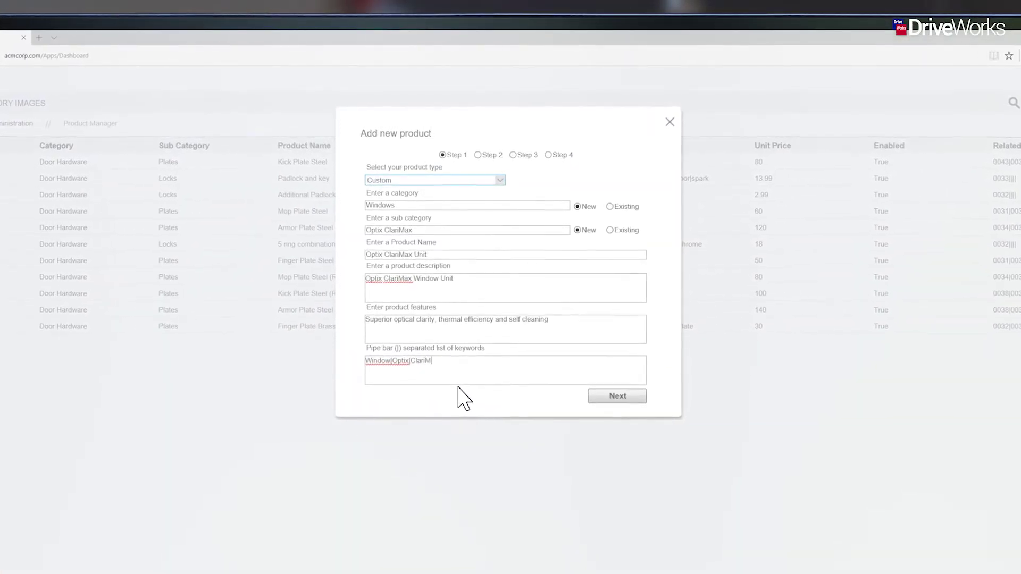
text(x)
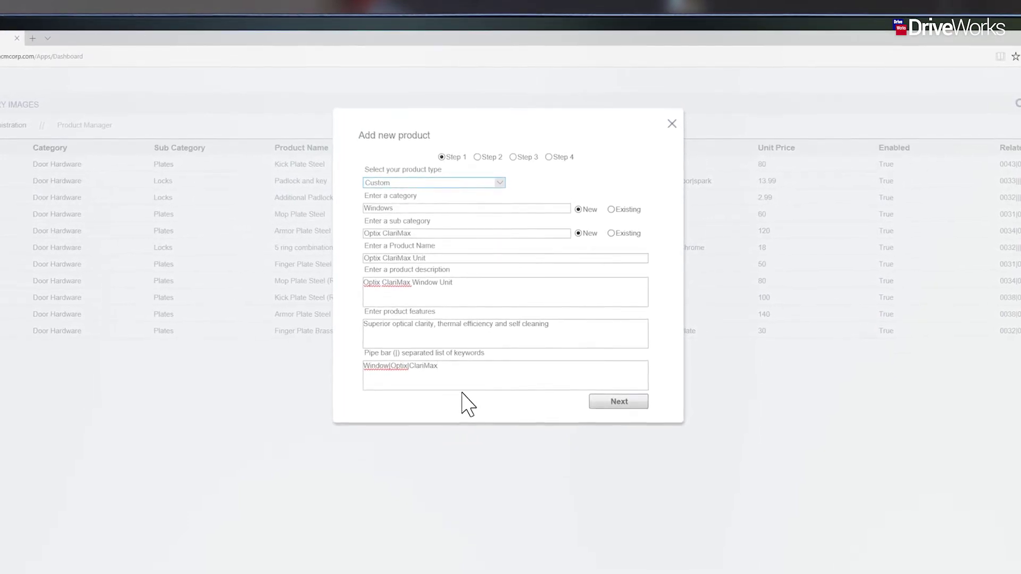
click(632, 404)
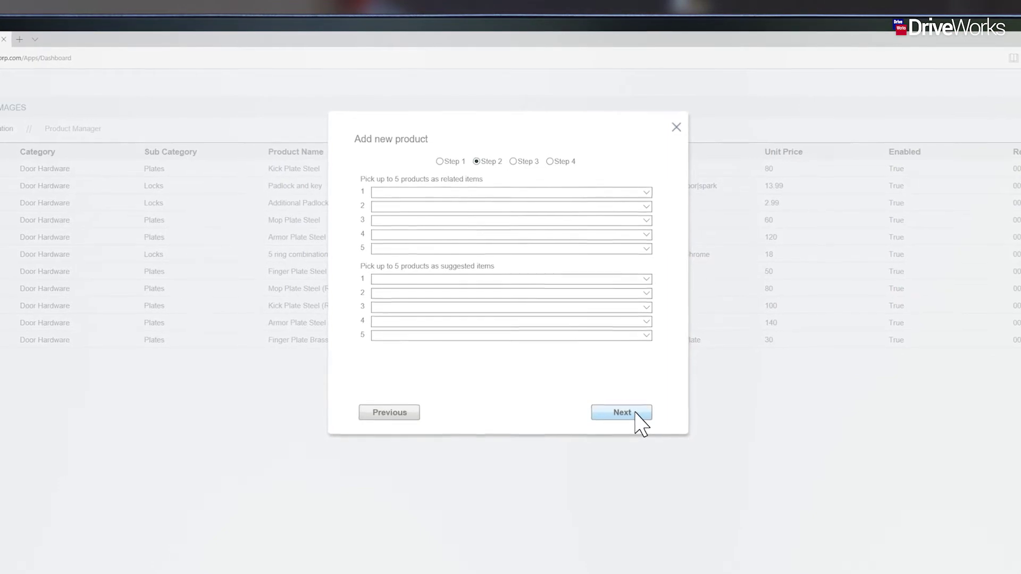
click(637, 415)
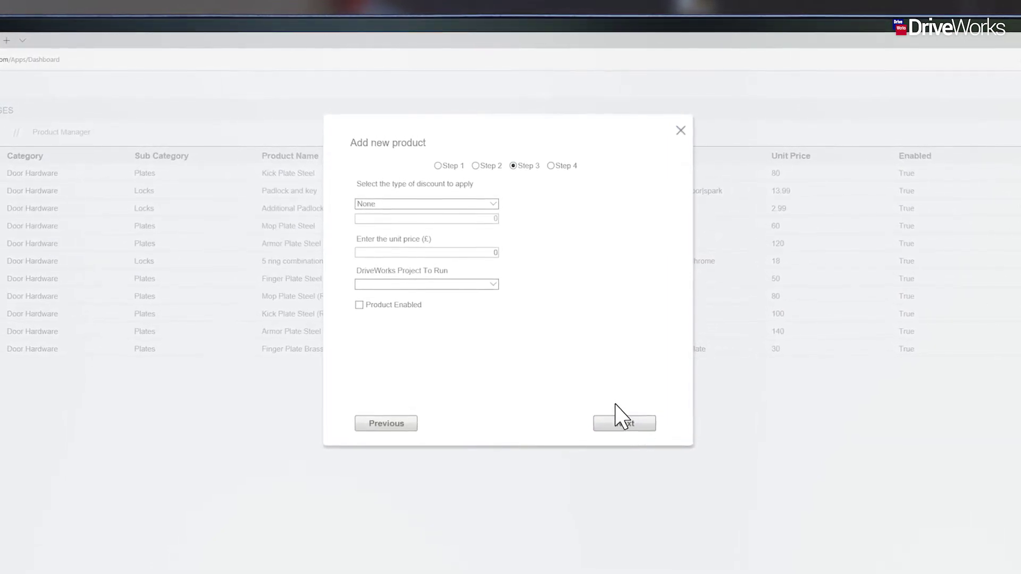
click(493, 284)
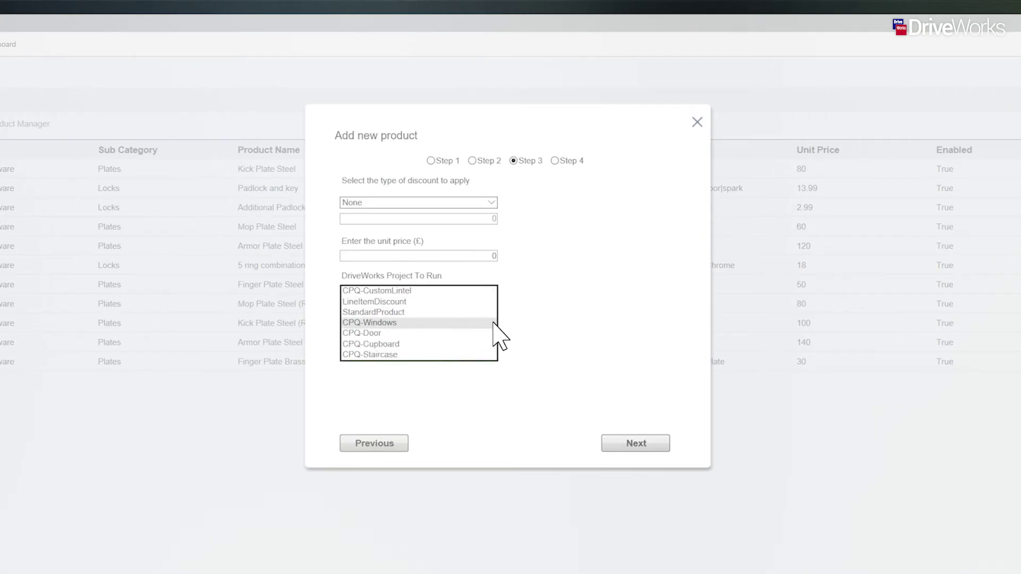
click(494, 324)
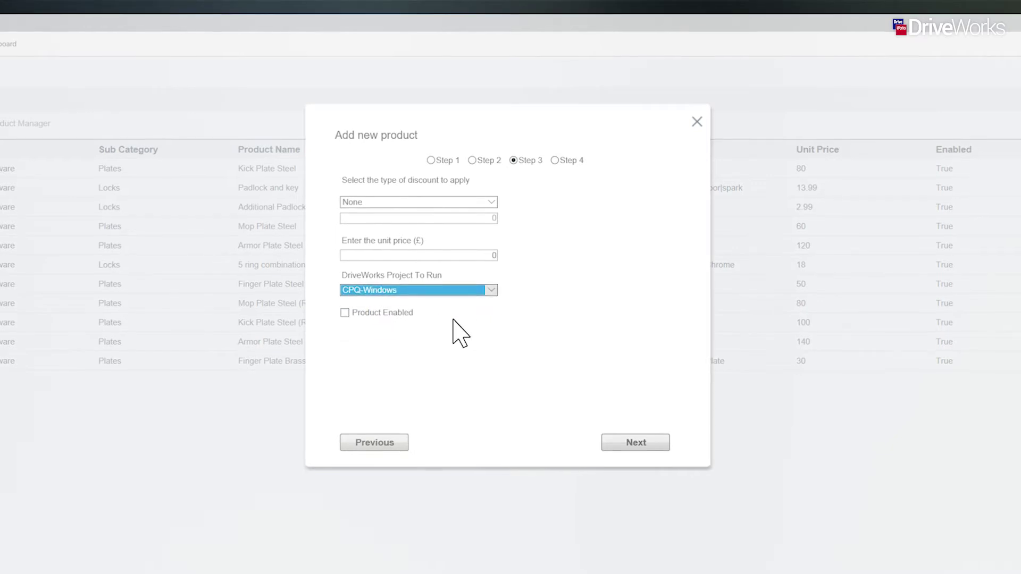
click(347, 307)
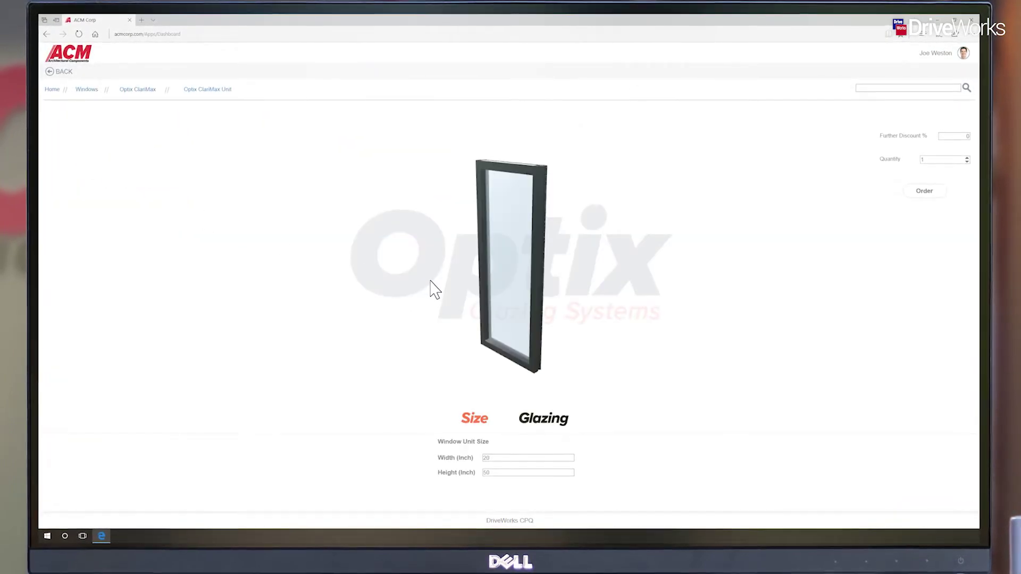
Rotate and zoom the Optix ClariMax 3D window model to inspect the configurator
drag(431, 288, 497, 298)
scroll(497, 298, up, 5)
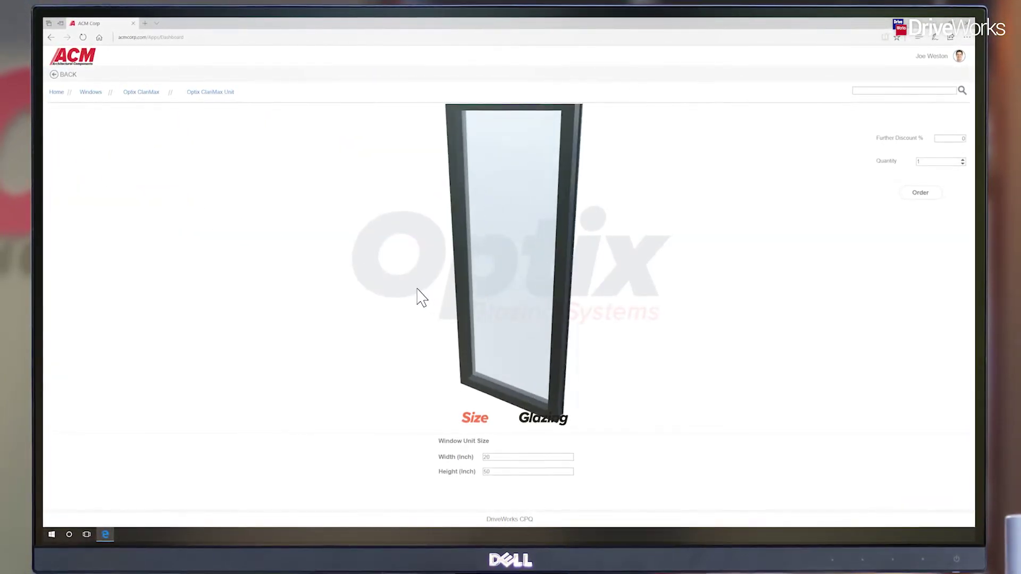
drag(486, 302, 456, 304)
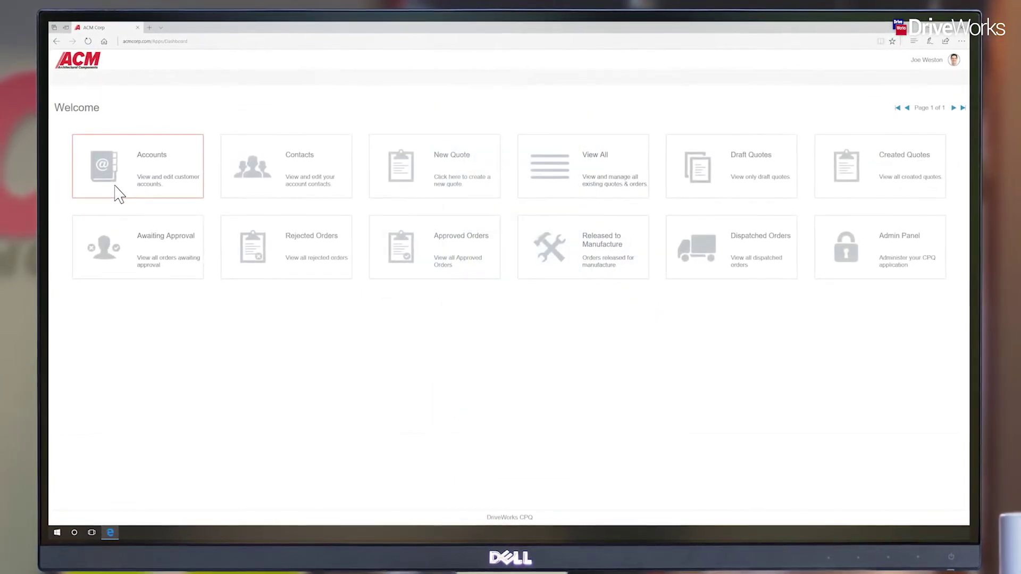
click(118, 195)
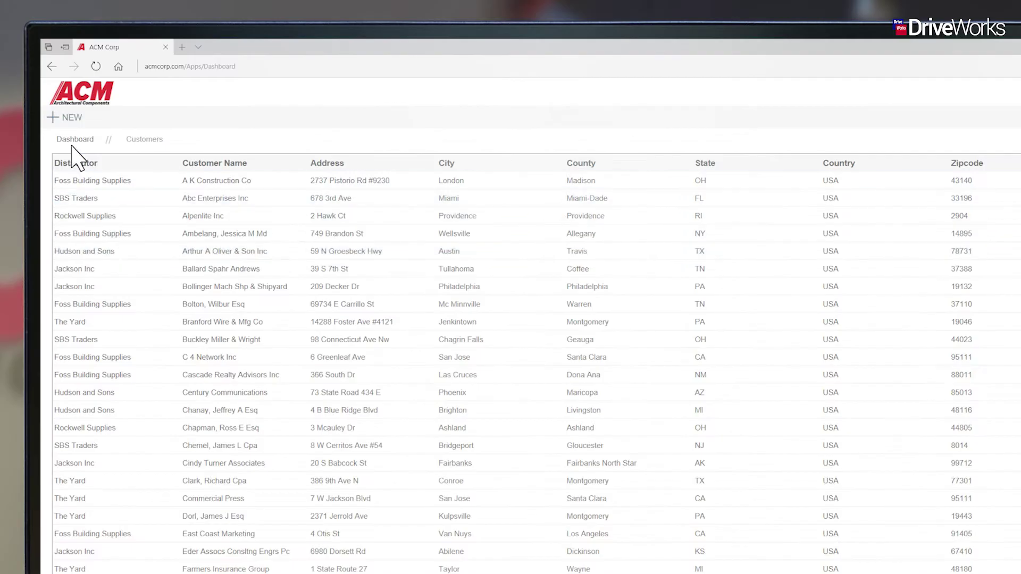
Add a new customer account with US Dollar as its currency and apply it
click(61, 121)
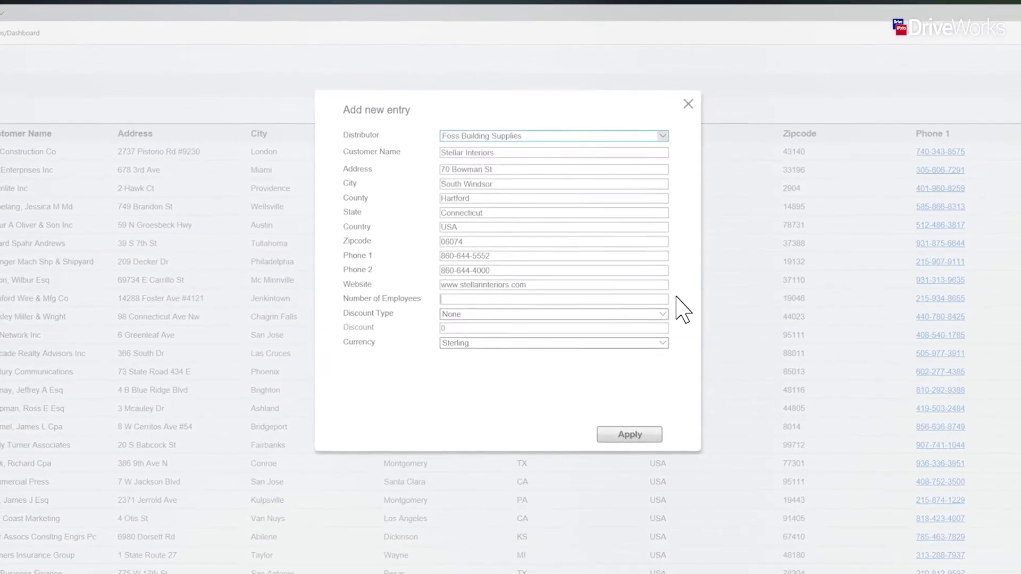
text(14)
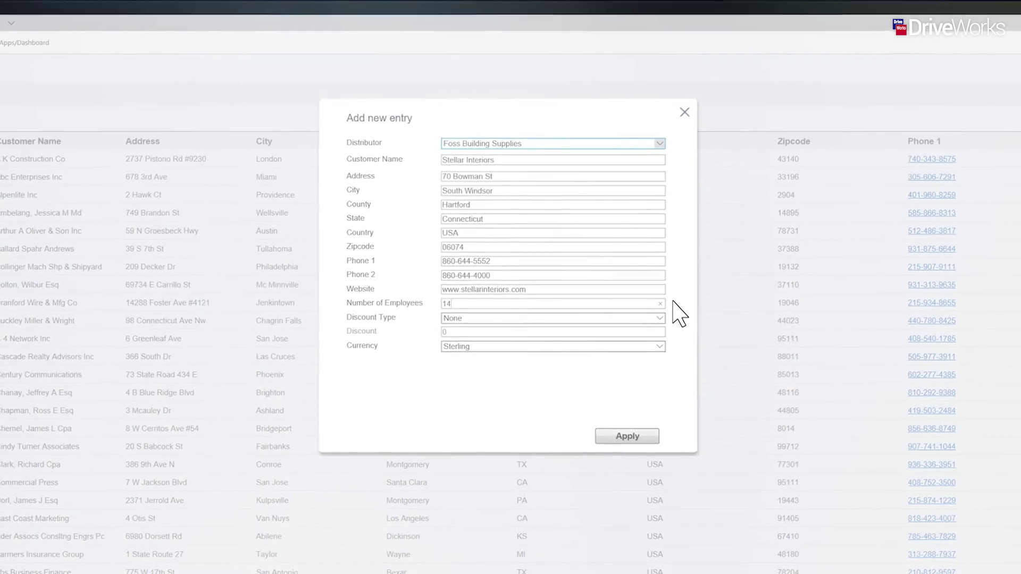
click(659, 348)
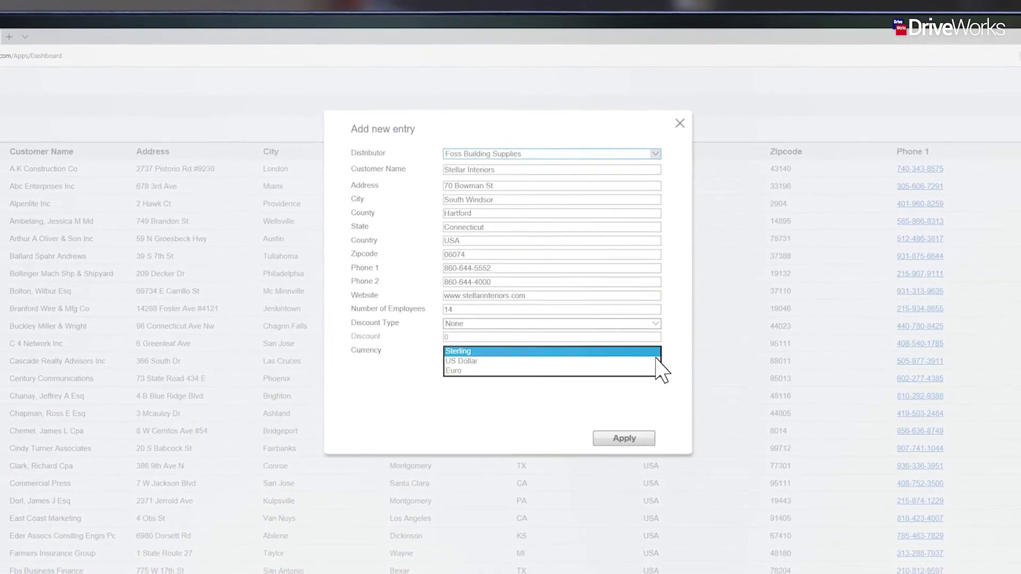
click(655, 360)
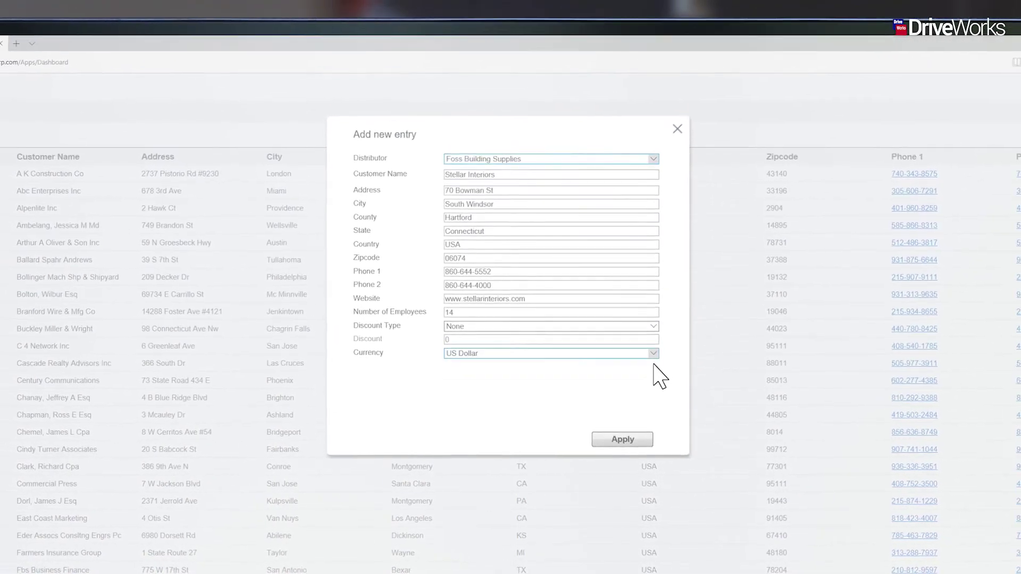
click(641, 440)
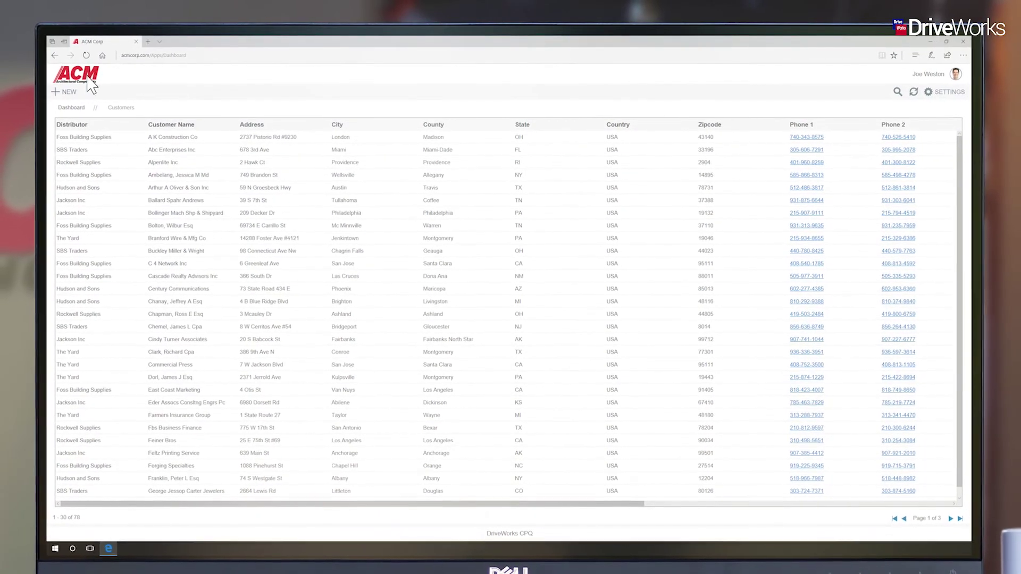
click(91, 75)
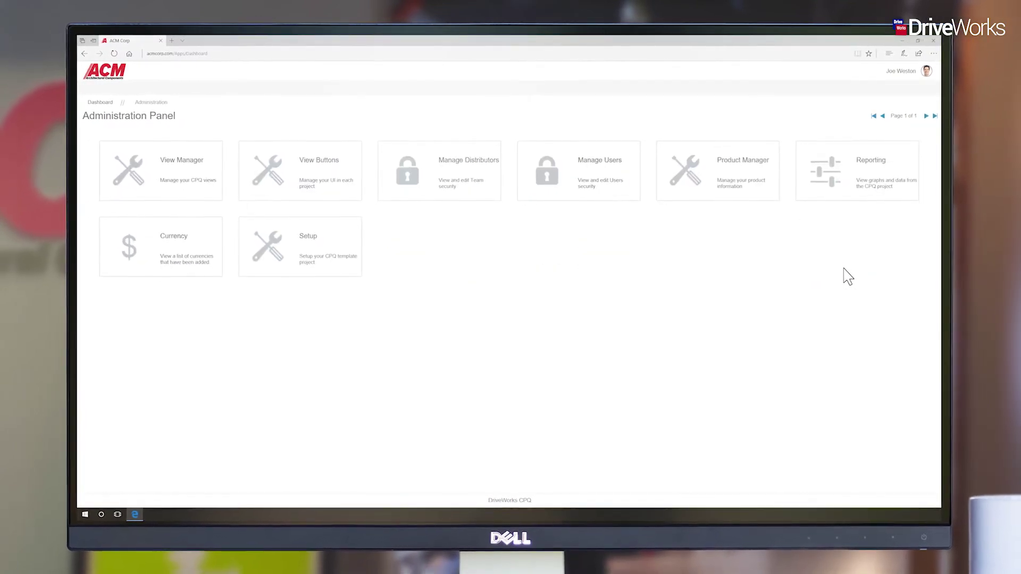
Open Product Manager and select the Kitchen Light product, row 0085
click(758, 193)
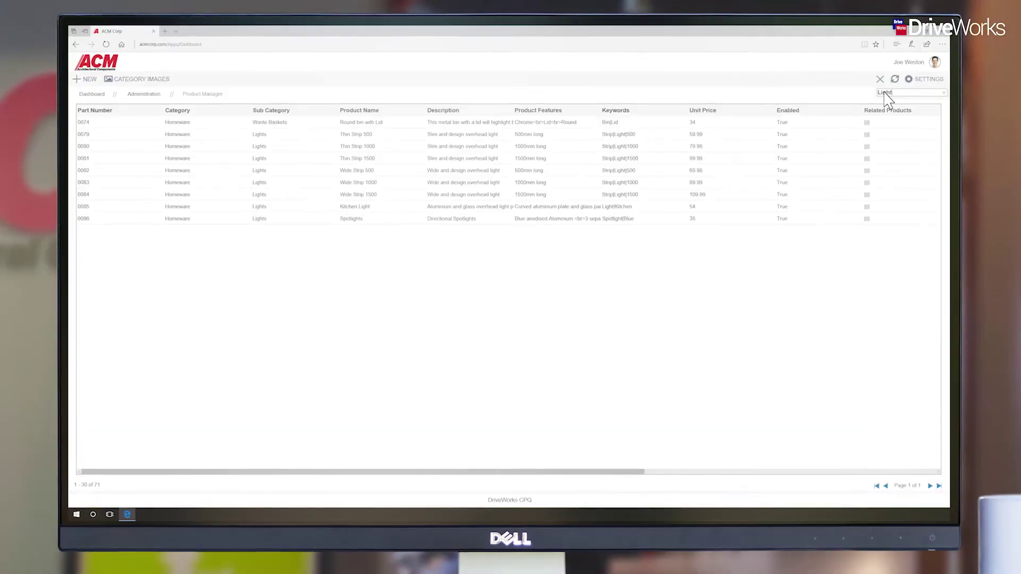
click(408, 205)
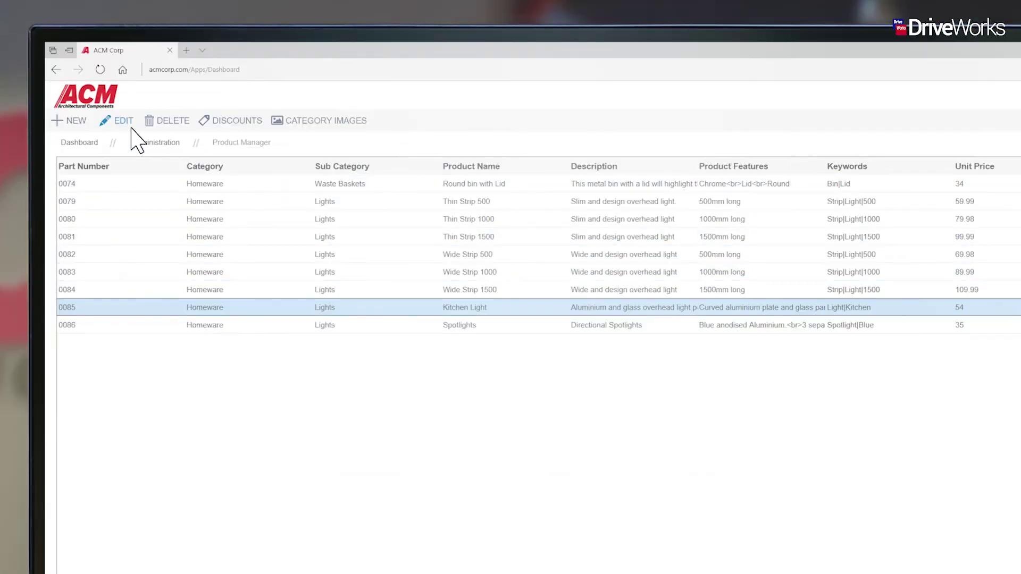
Give Kitchen Light a 10% percentage discount and update the product
click(126, 121)
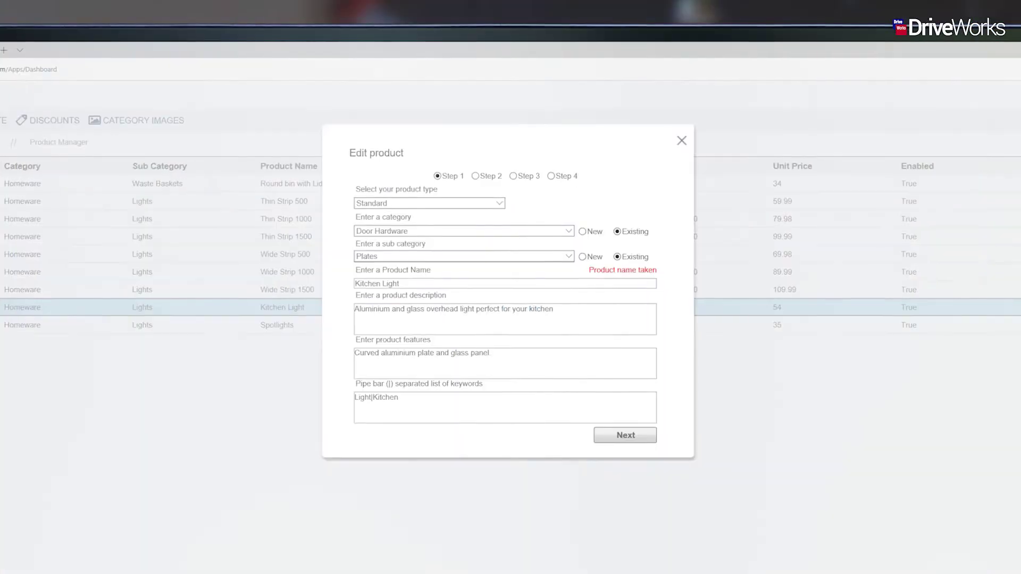
click(513, 174)
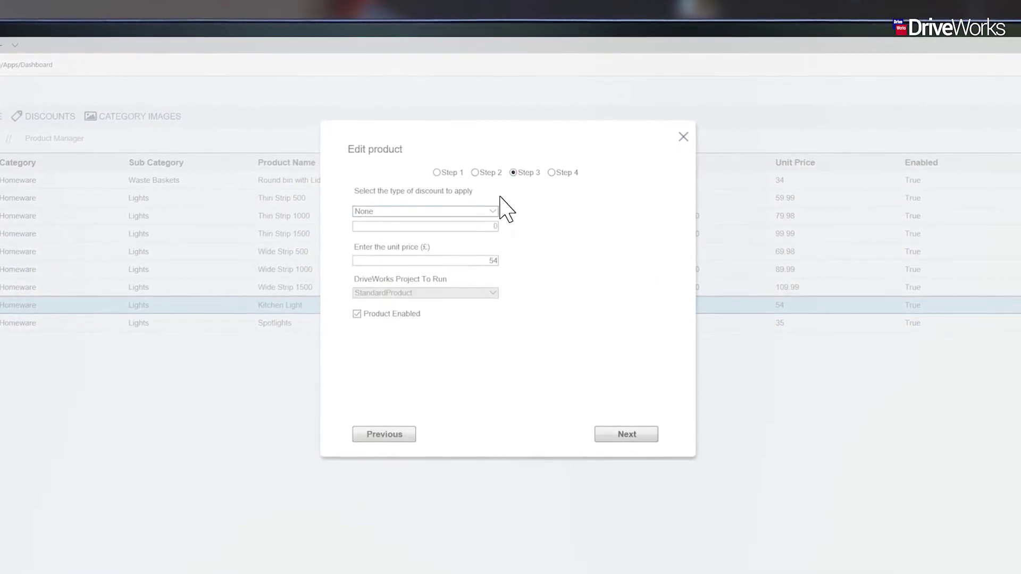
click(494, 220)
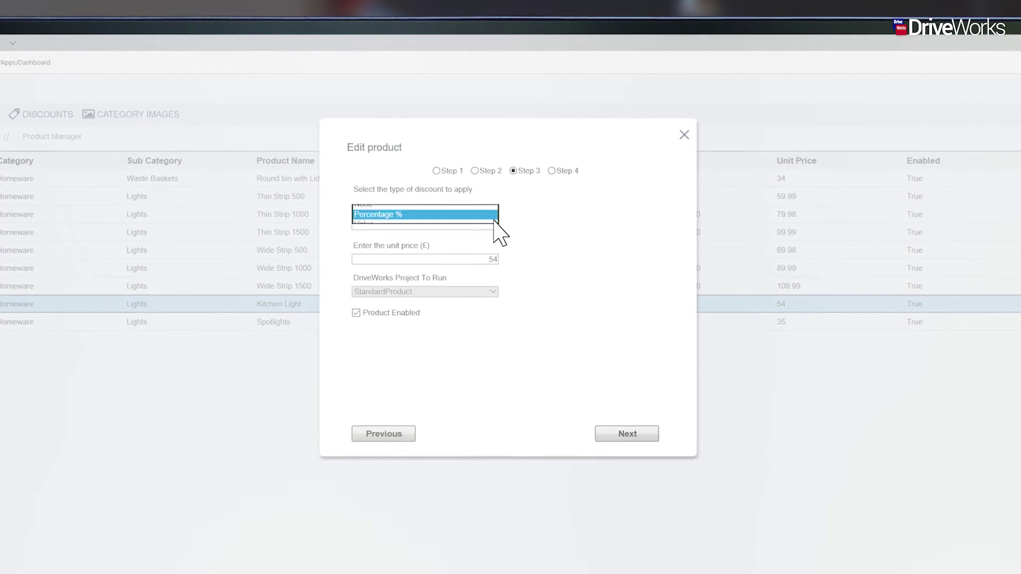
click(463, 225)
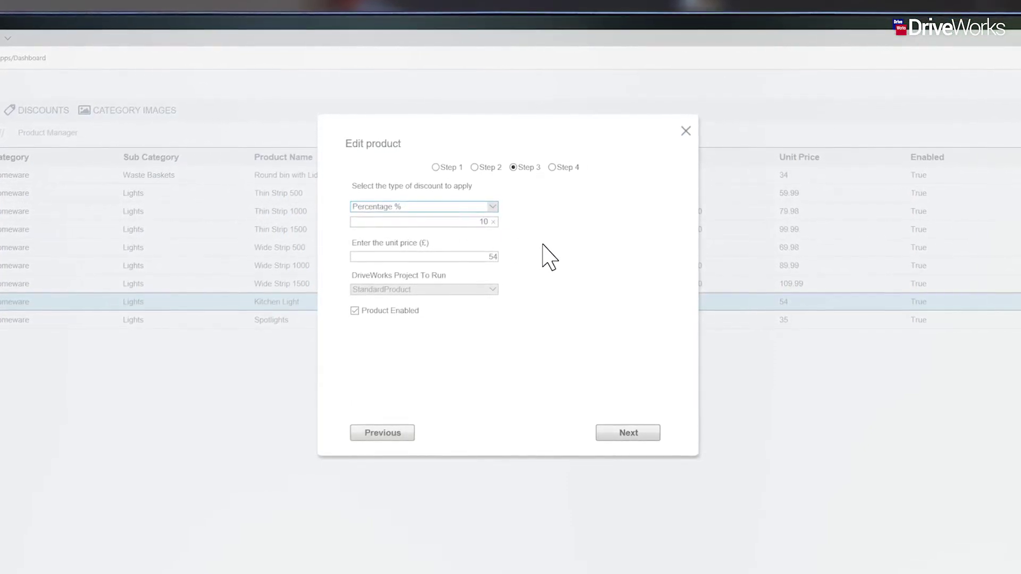
click(651, 432)
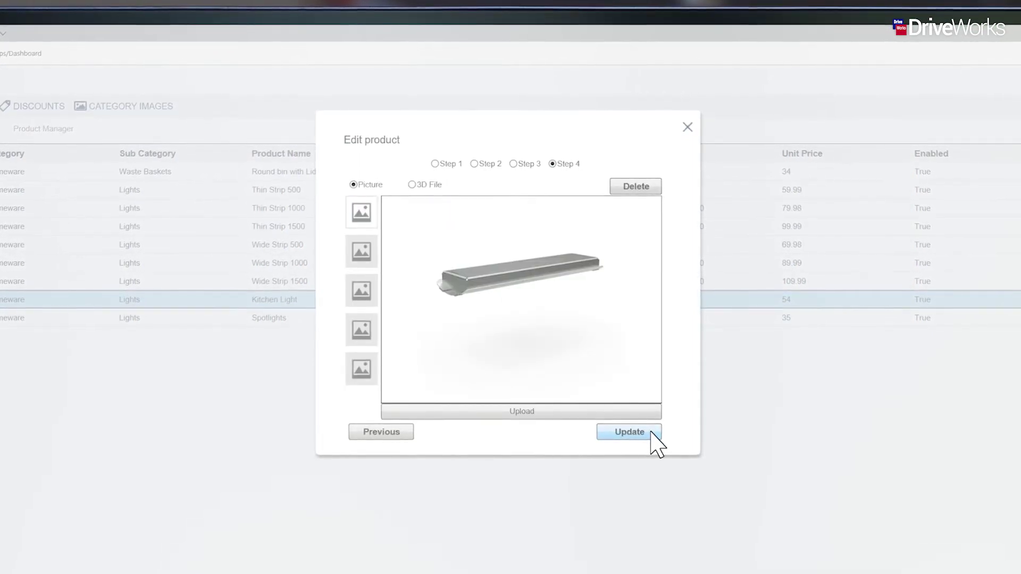
click(651, 435)
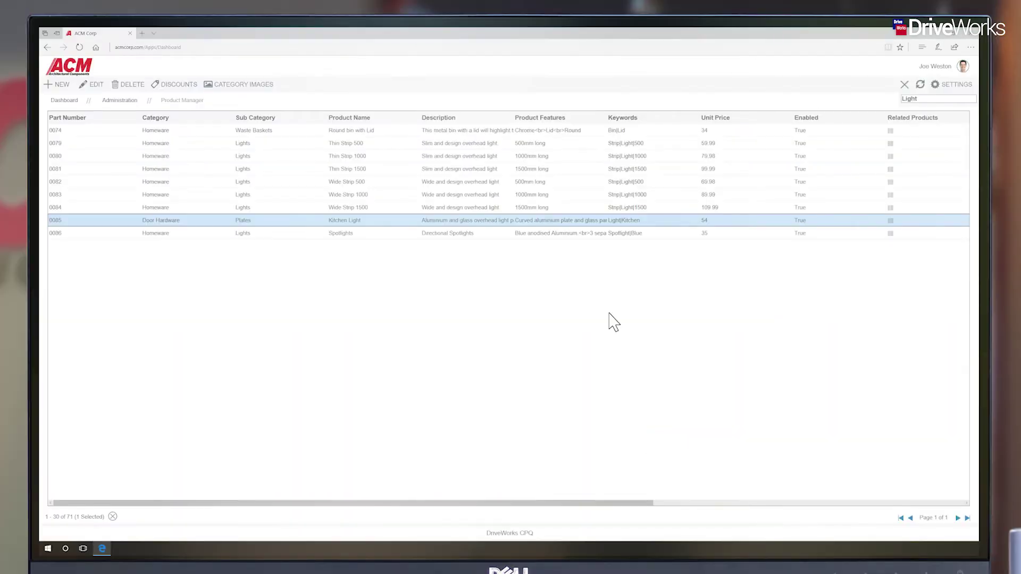
Set Spotlights bulk prices: £35 for 1–10, £31.99 for 11–30, £29.99 for 31+
click(406, 234)
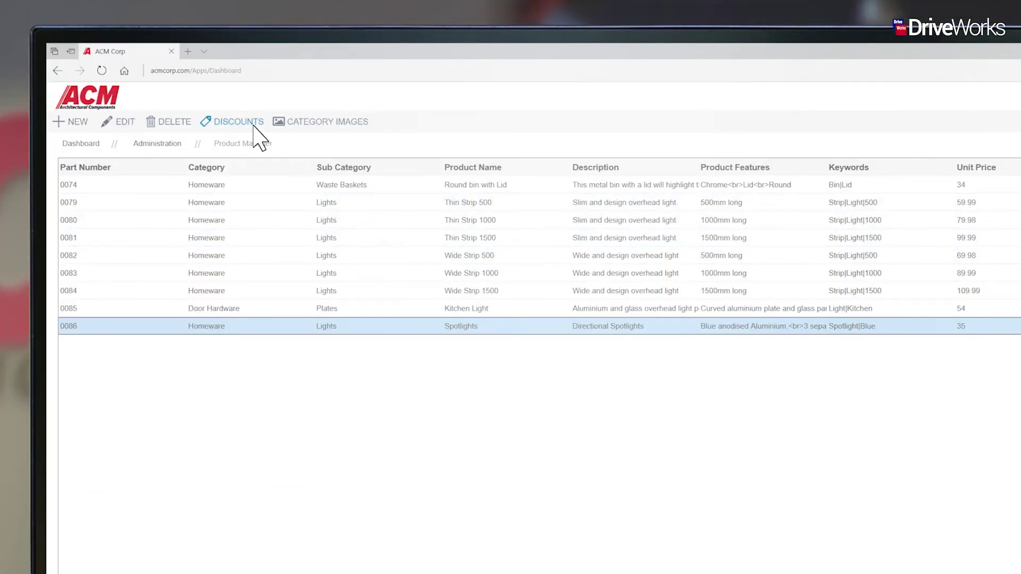
click(253, 127)
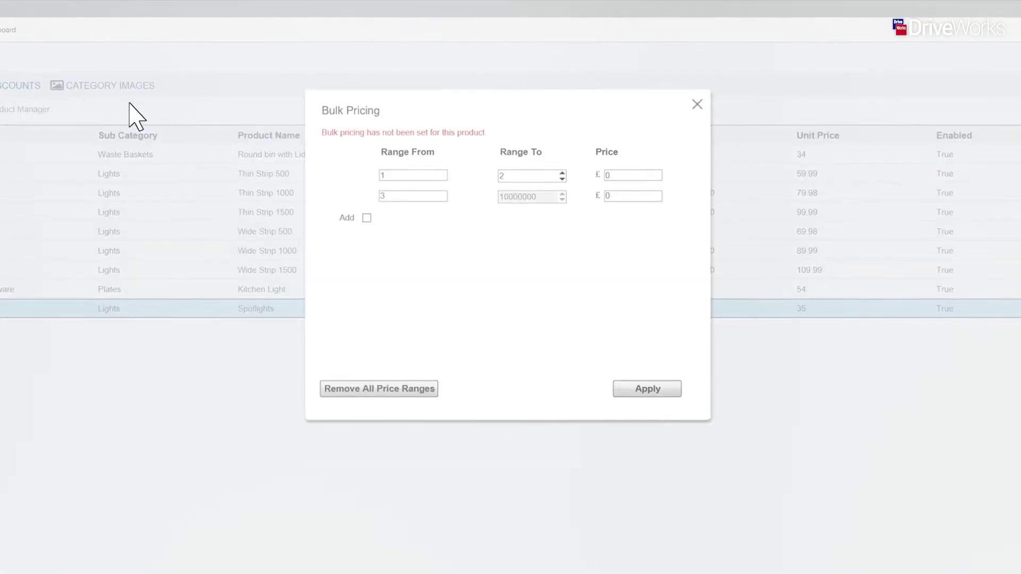
click(562, 175)
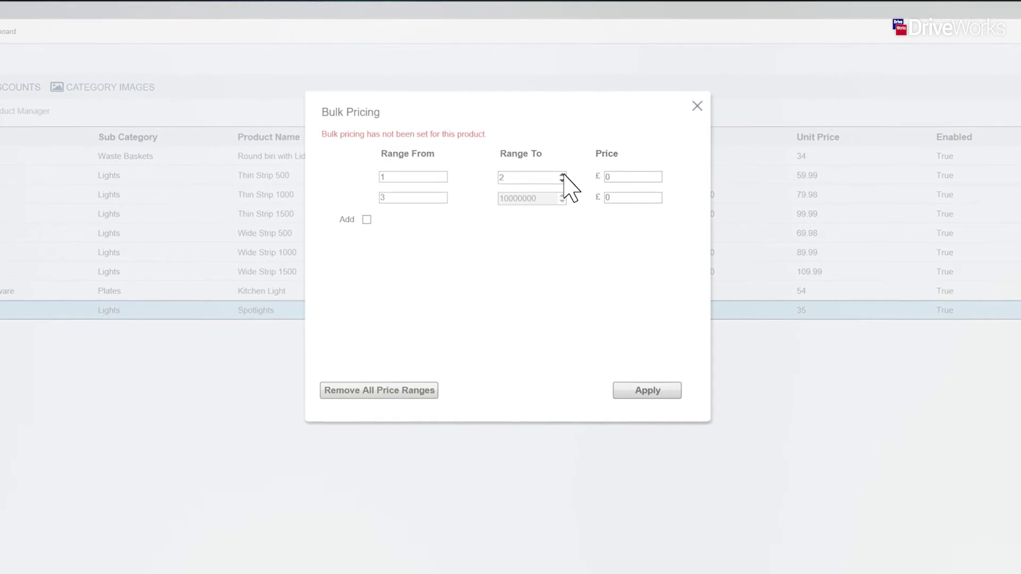
click(563, 175)
click(563, 175)
click(563, 175)
click(563, 175)
click(563, 175)
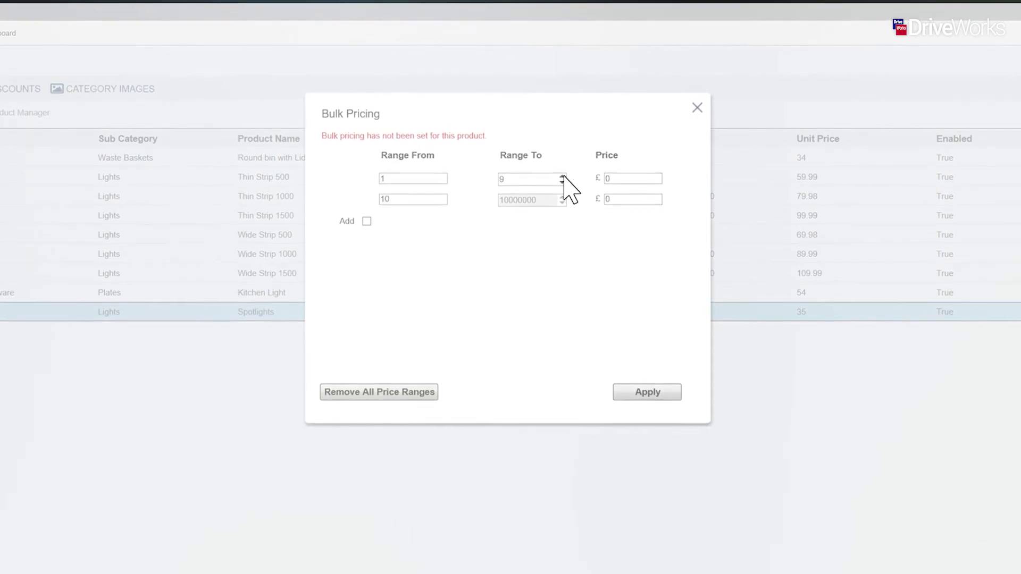
click(562, 175)
click(563, 175)
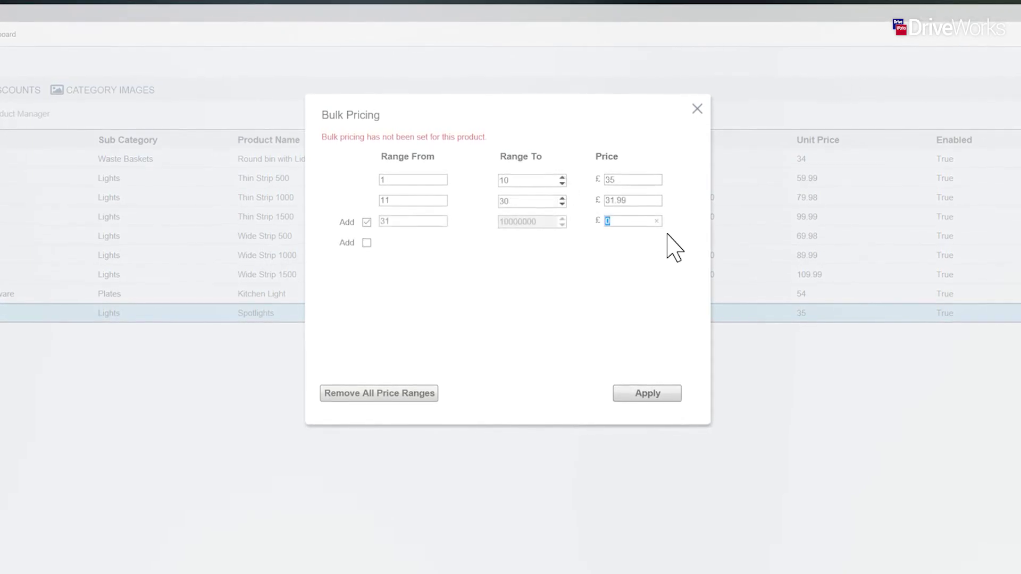
text(29.99)
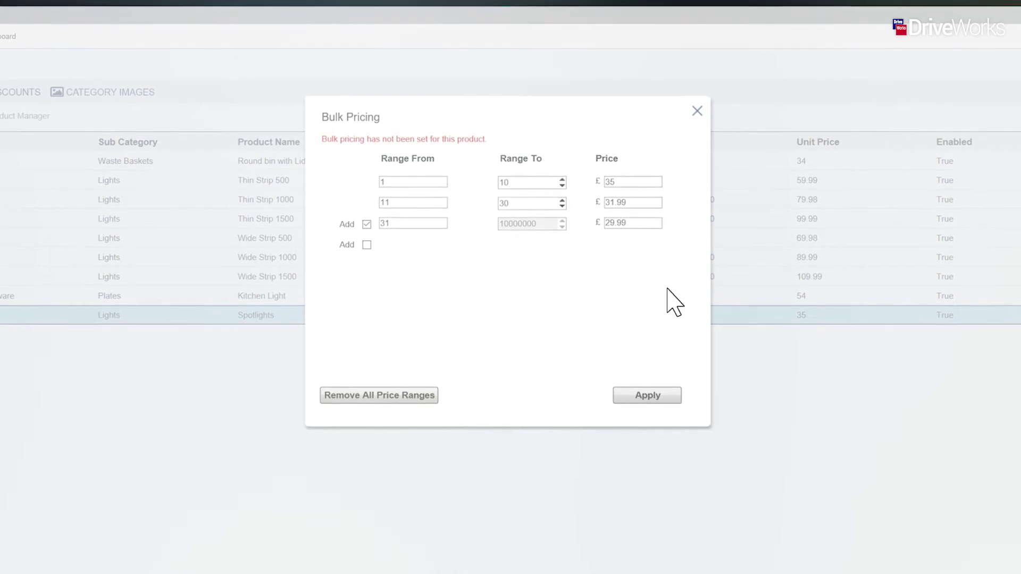
click(669, 398)
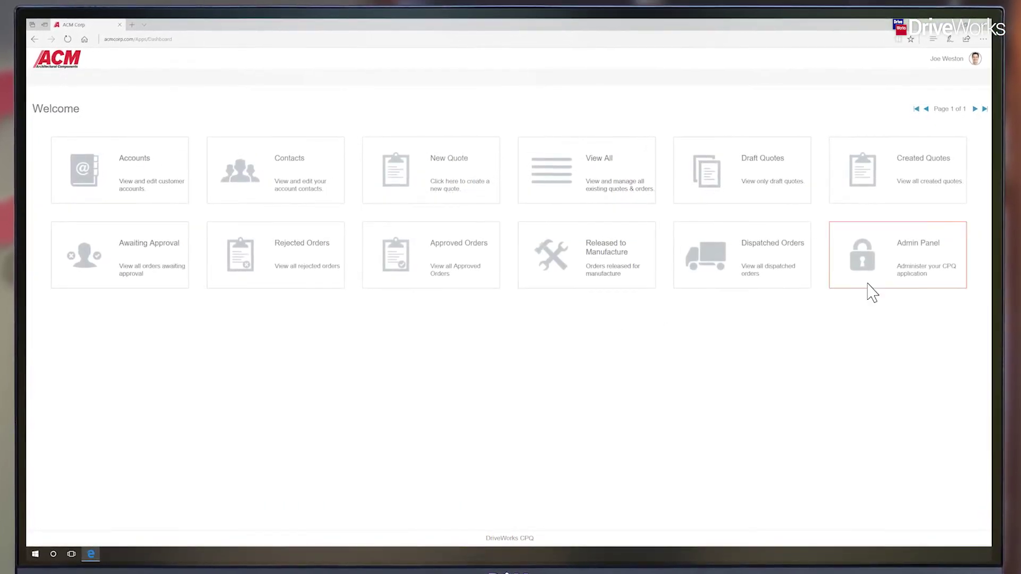
Create an enabled user on team The Yard, entering the user's name, display name and e-mail address
click(881, 278)
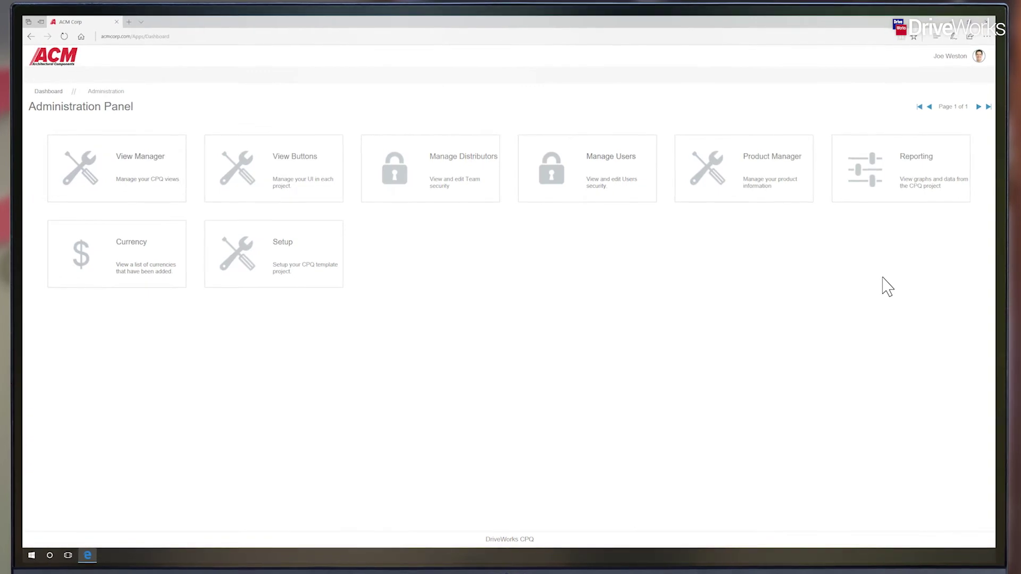
click(623, 183)
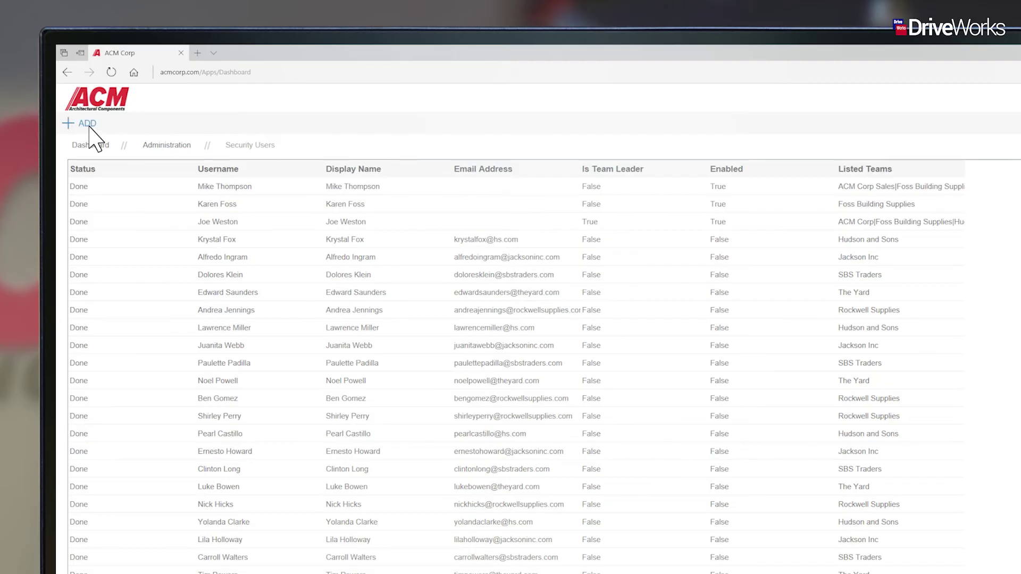
click(88, 125)
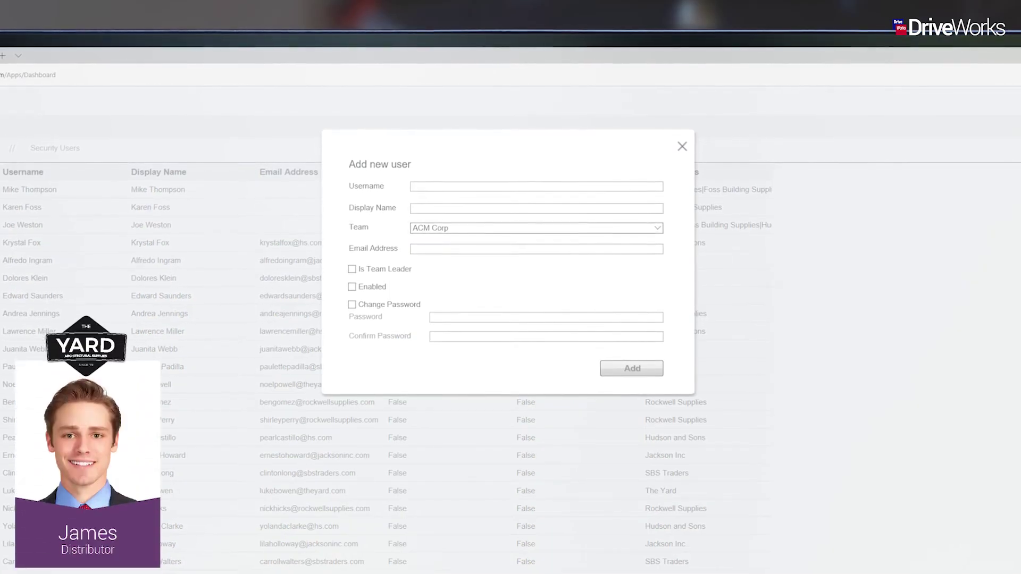
click(539, 186)
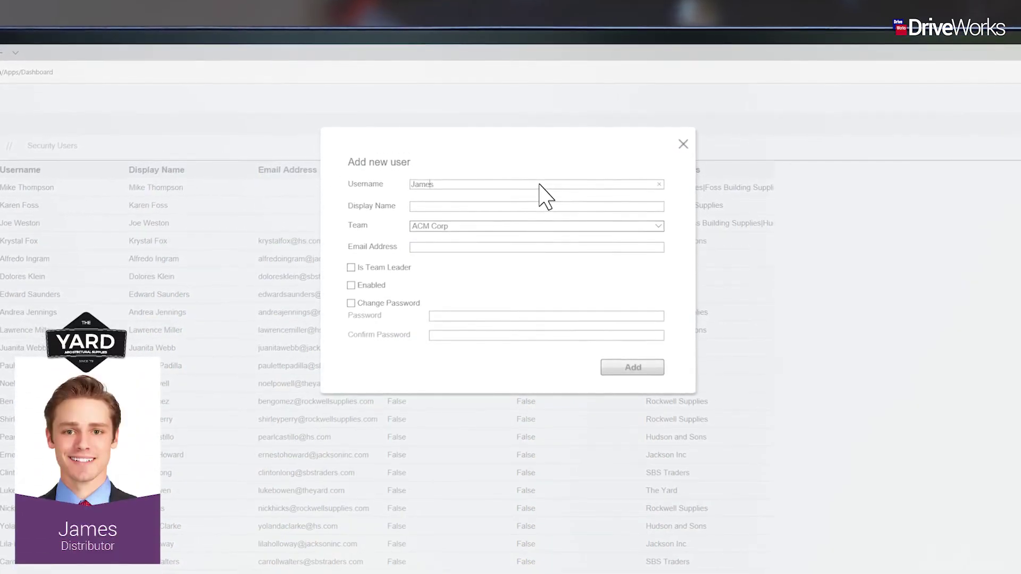
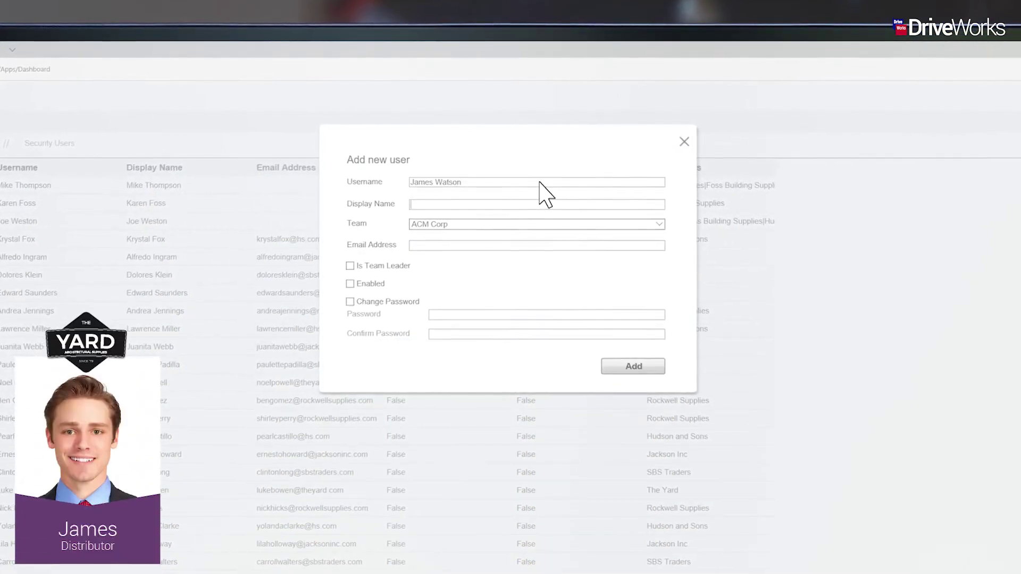
key(Tab)
key(Tab)
key(t)
key(Tab)
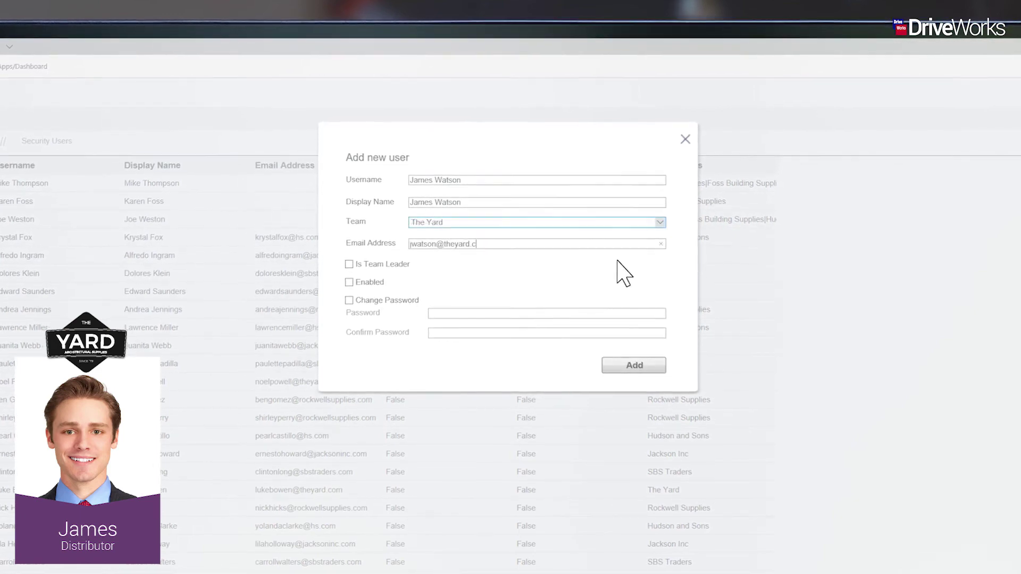
key(Tab)
key(Tab)
key(space)
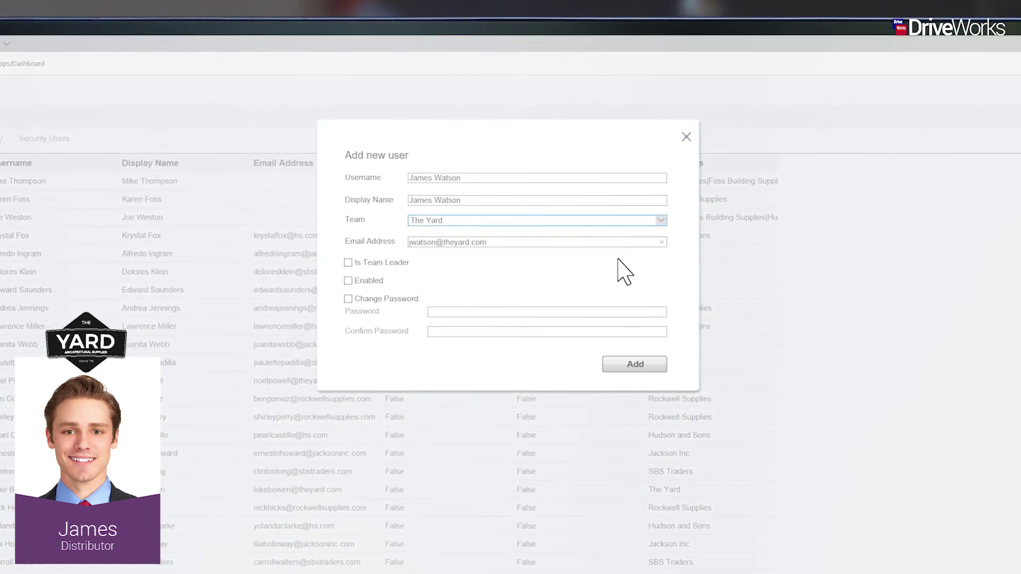
click(654, 363)
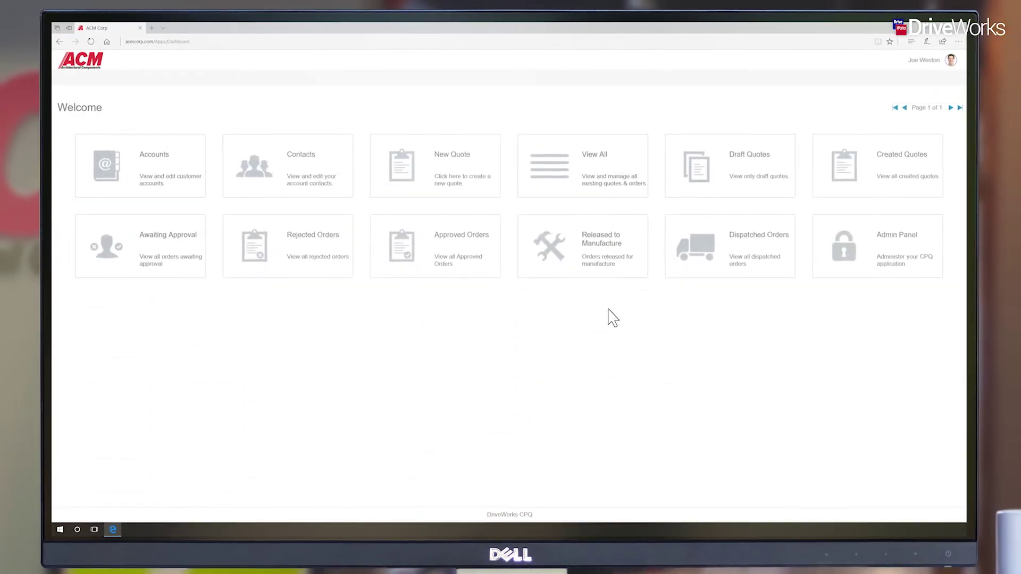
Open Reporting and filter both Order State Count by Month charts to Foss Building Supplies
click(856, 268)
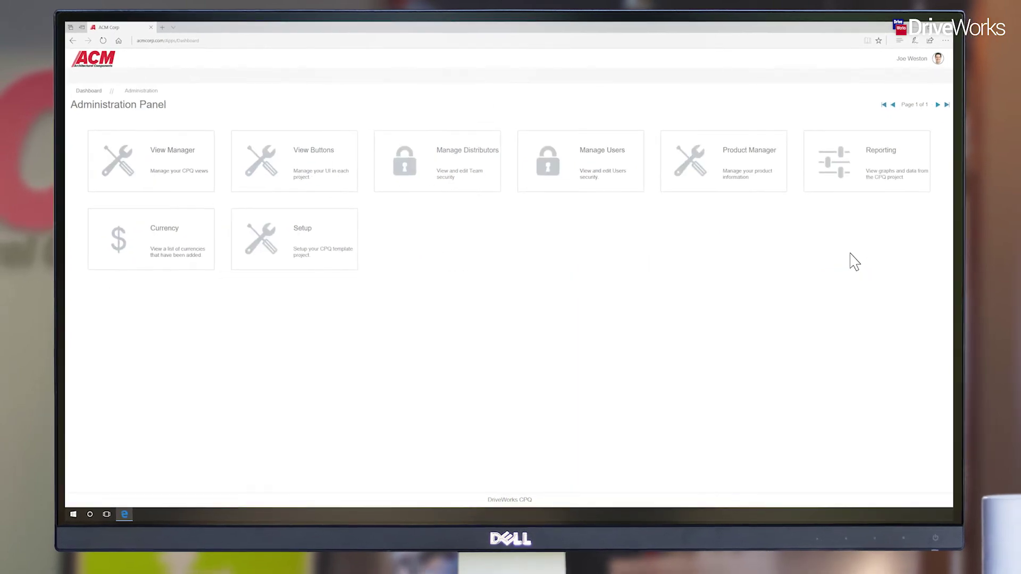
click(848, 184)
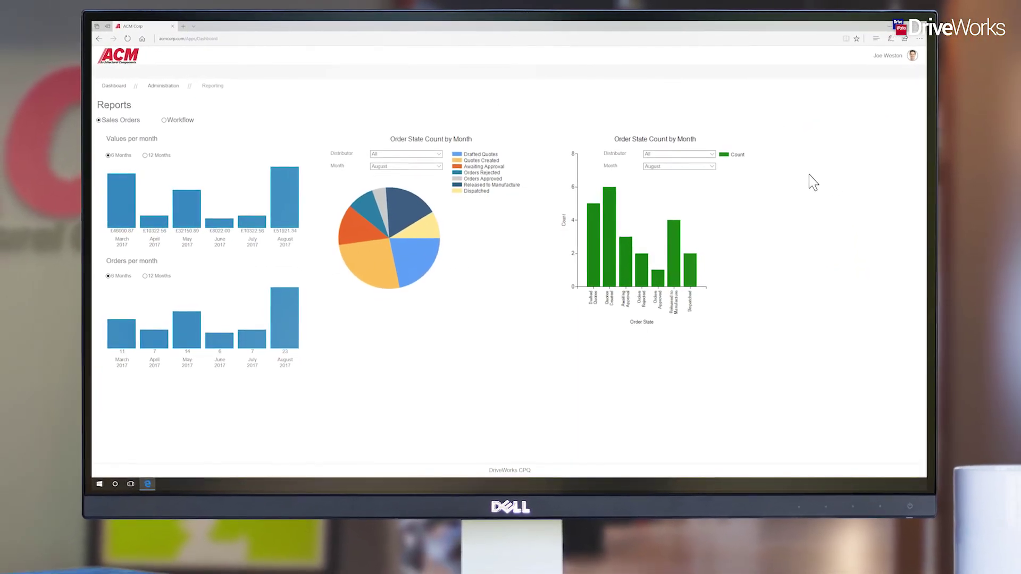
click(438, 153)
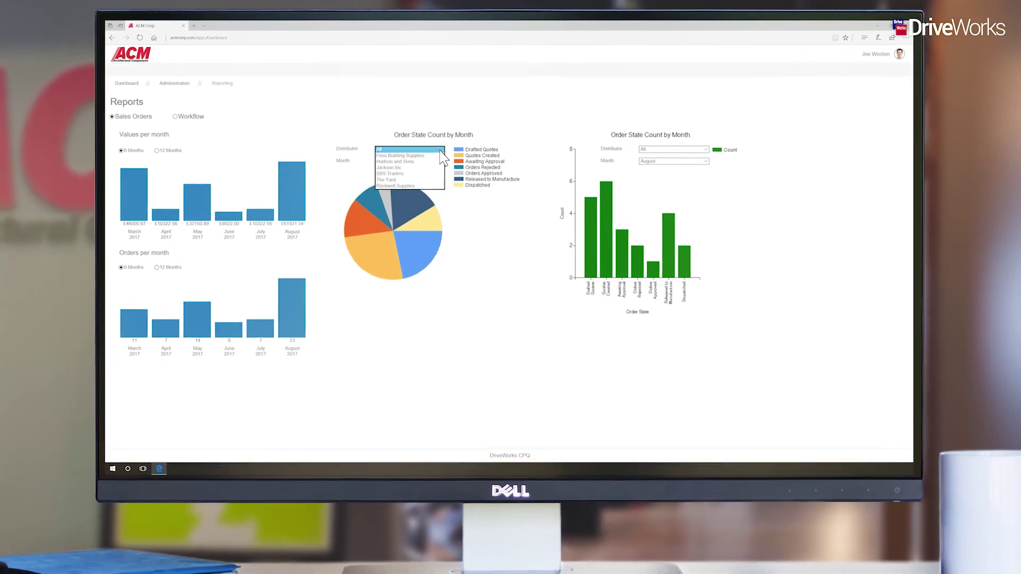
click(441, 155)
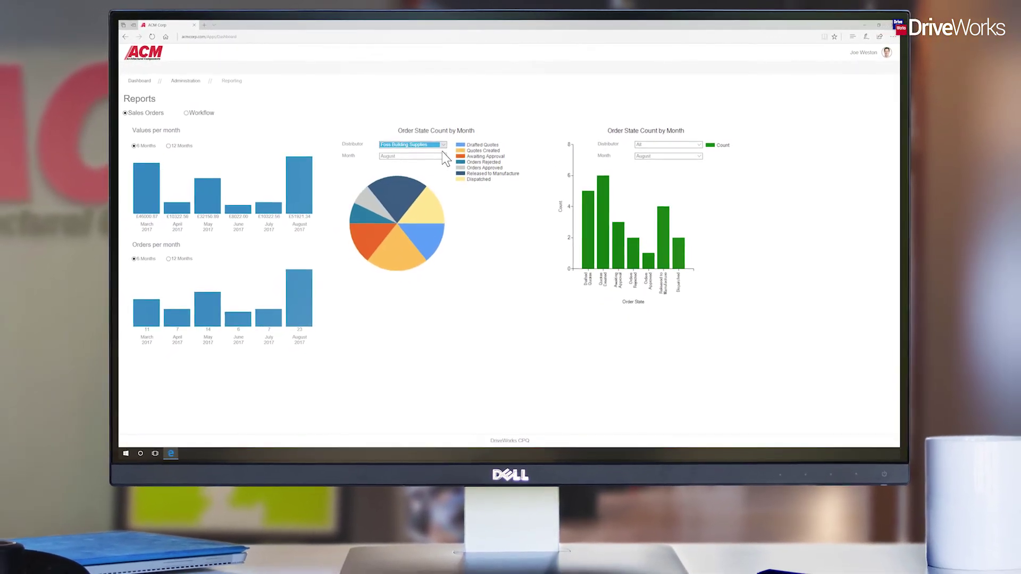
click(689, 144)
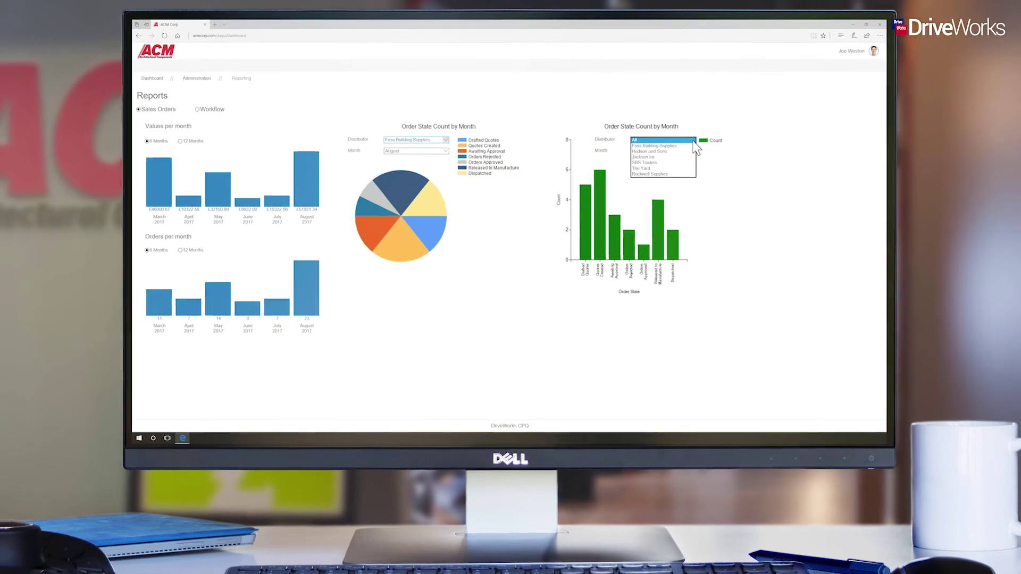
click(691, 145)
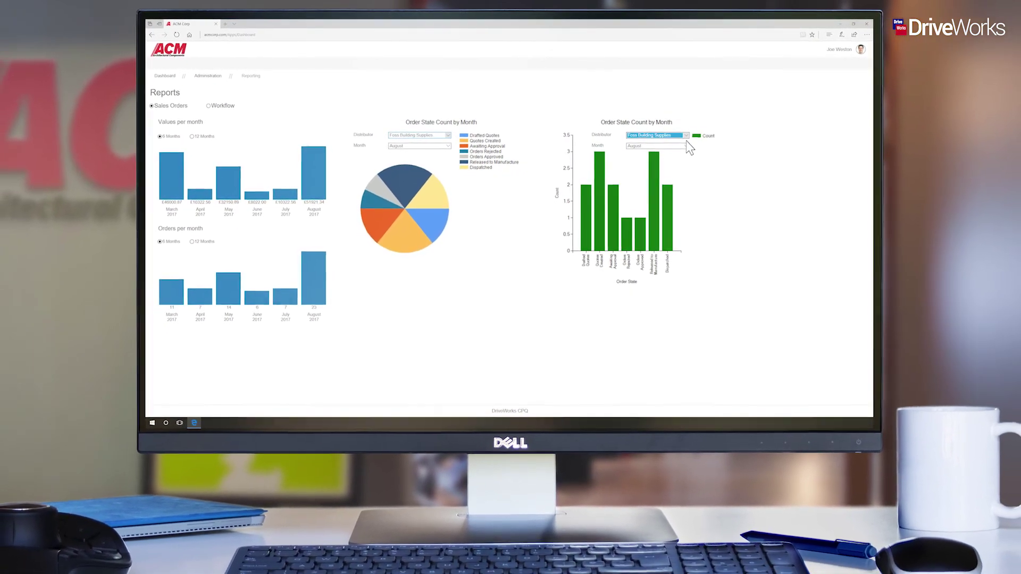